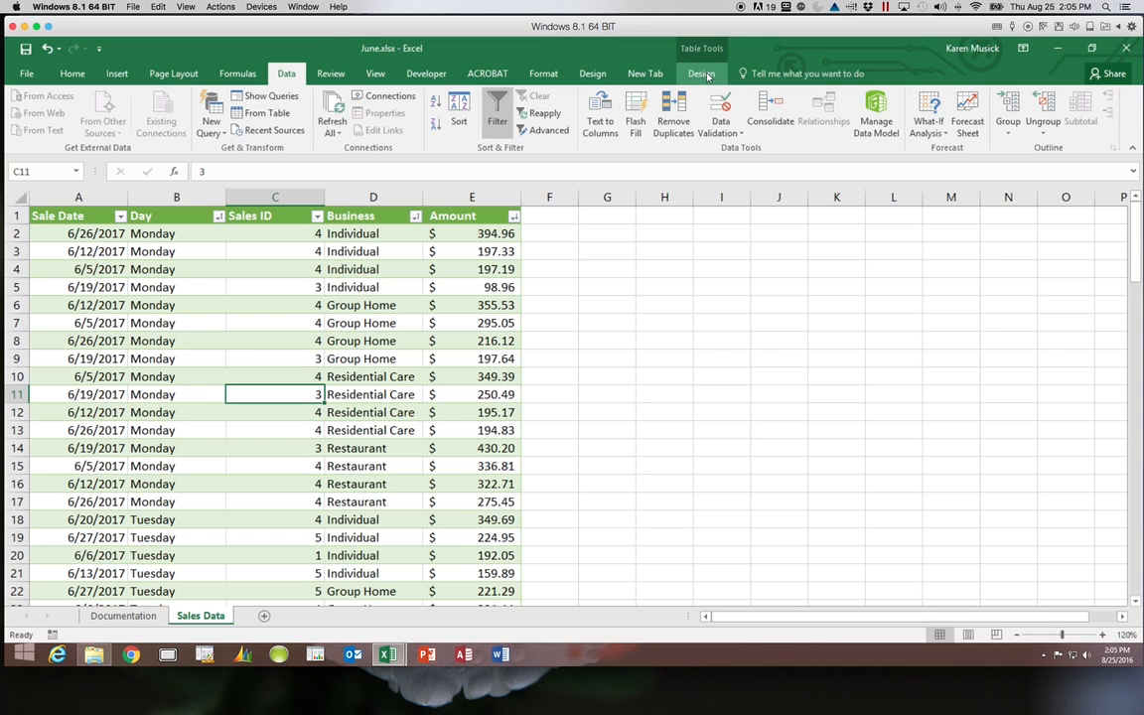
# - Review the table design options and the custom sort levels for Day, Business and Amount
pyautogui.click(705, 75)
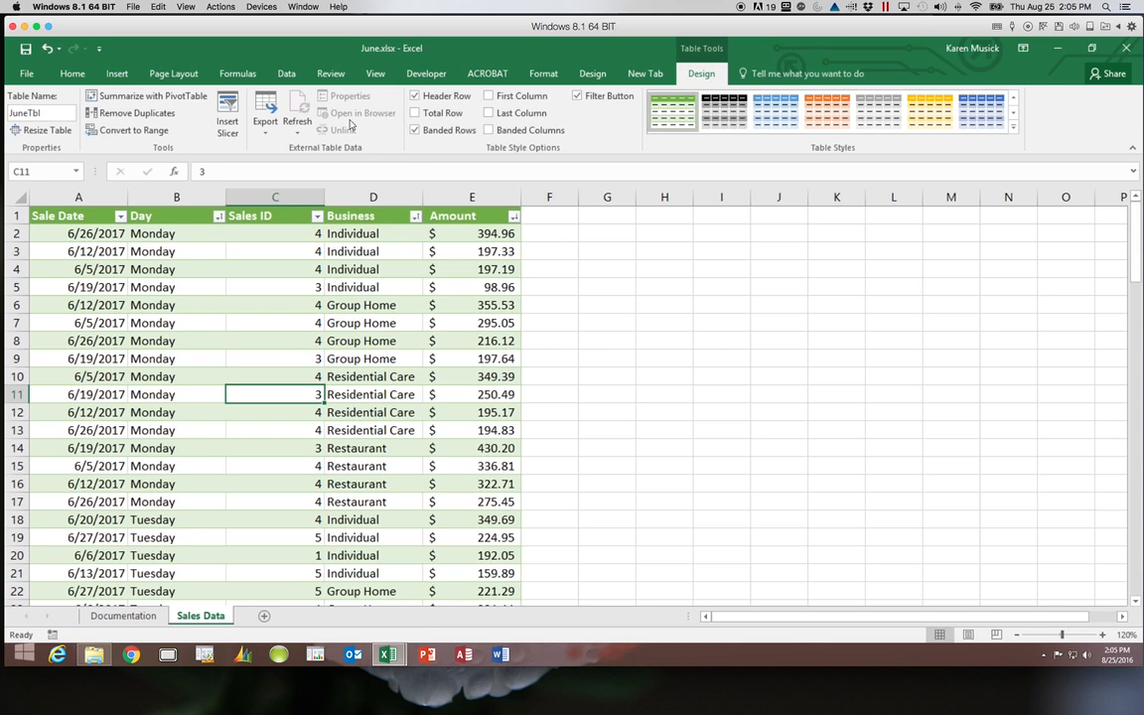
pyautogui.click(287, 74)
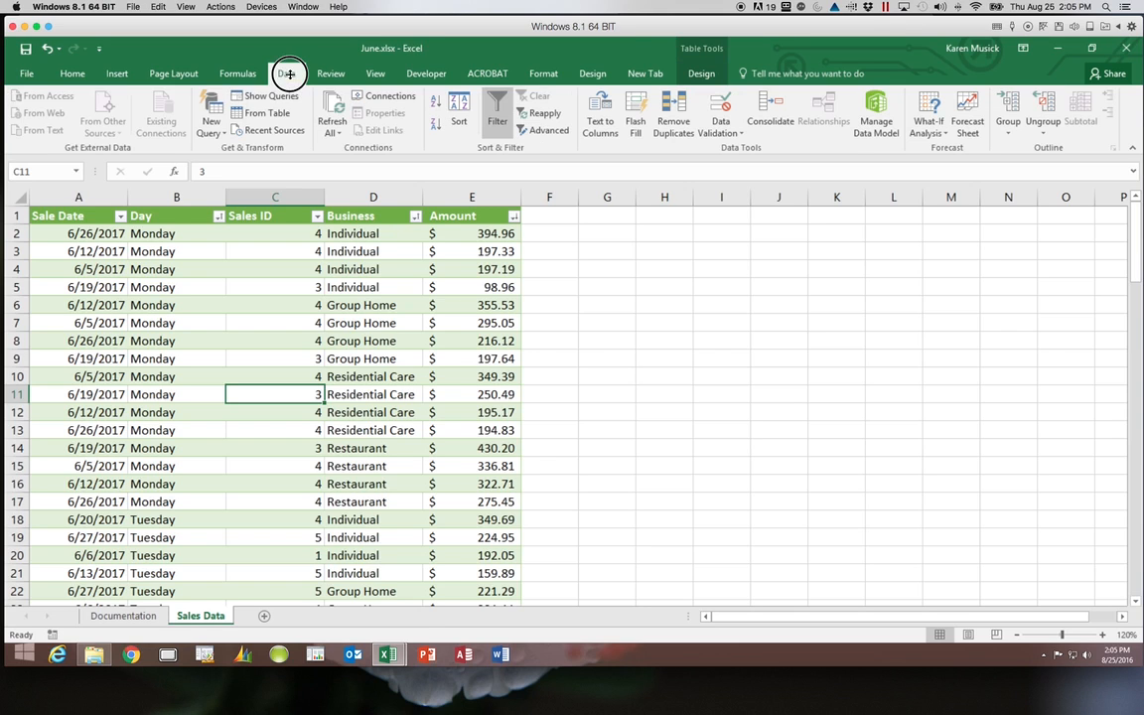
pyautogui.click(462, 124)
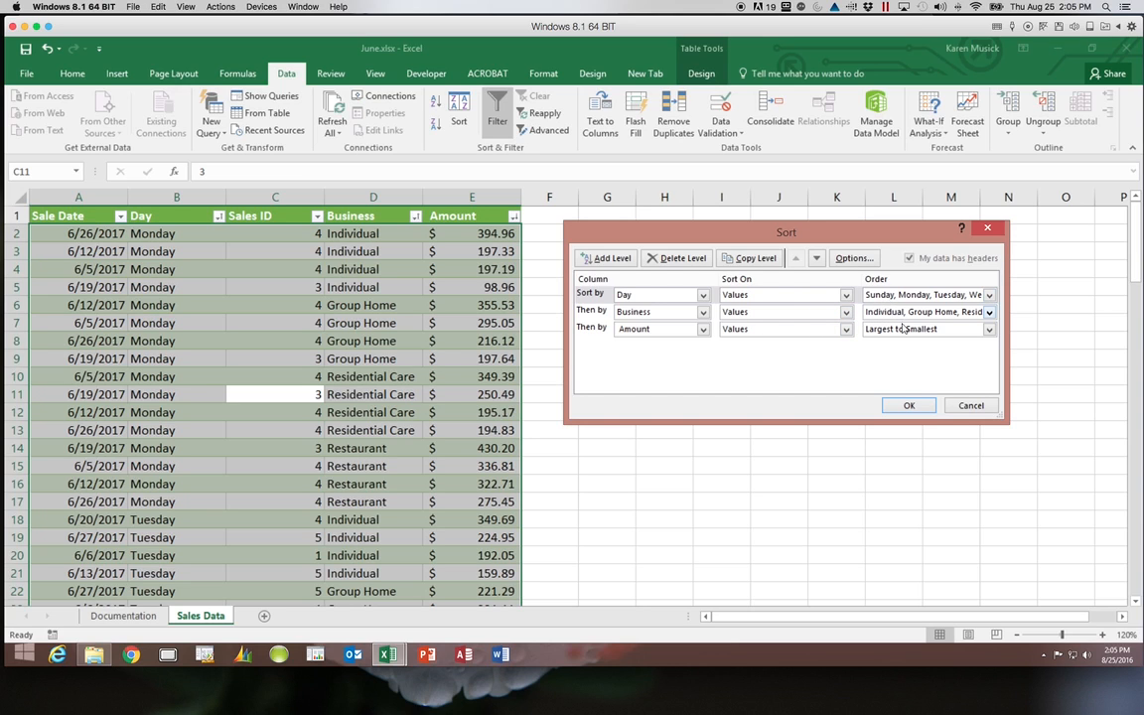
pyautogui.click(908, 405)
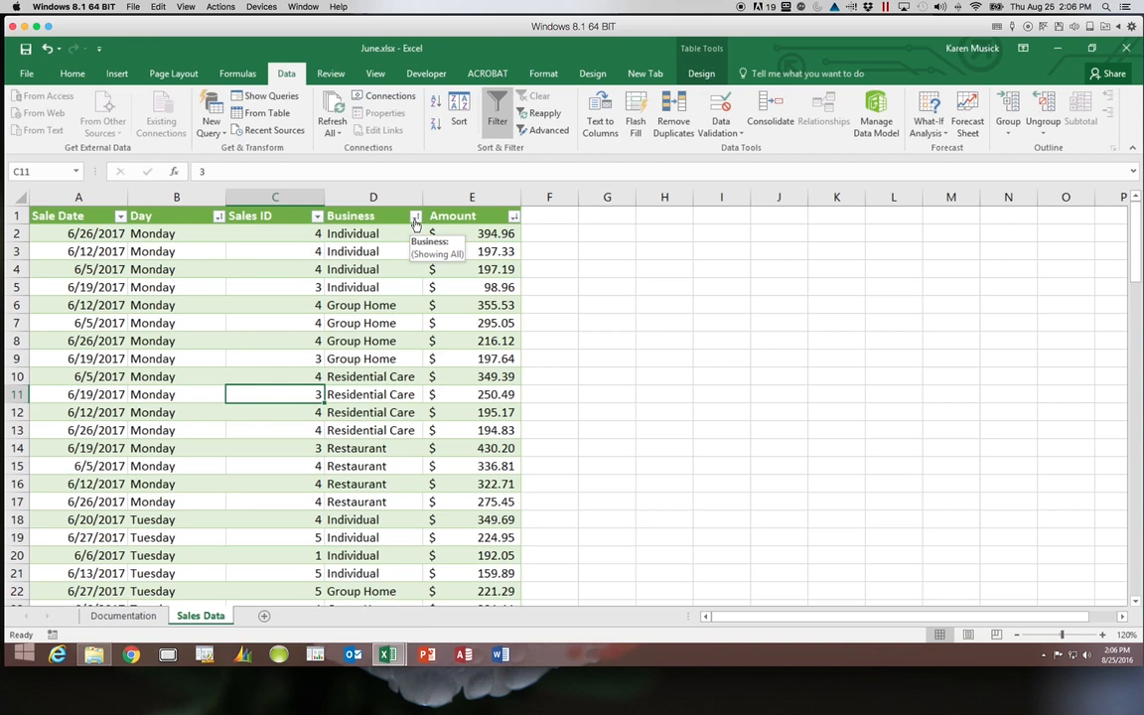
# - Filter the Business column to show only Individual sales
pyautogui.click(415, 216)
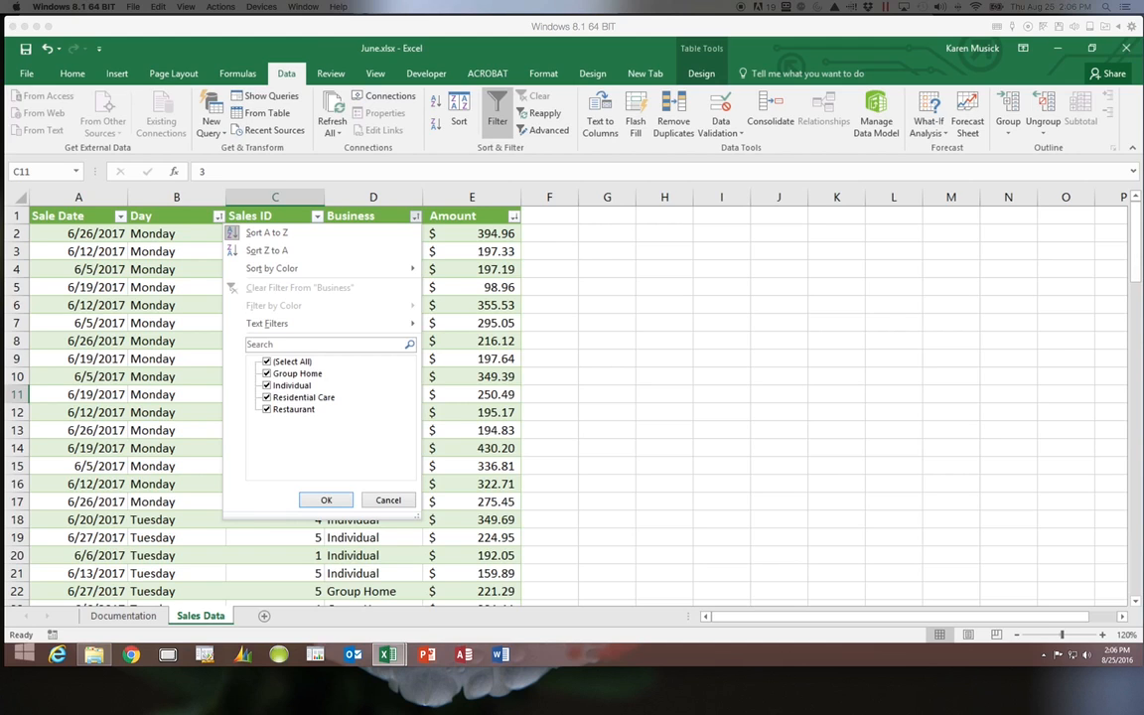
pyautogui.click(267, 363)
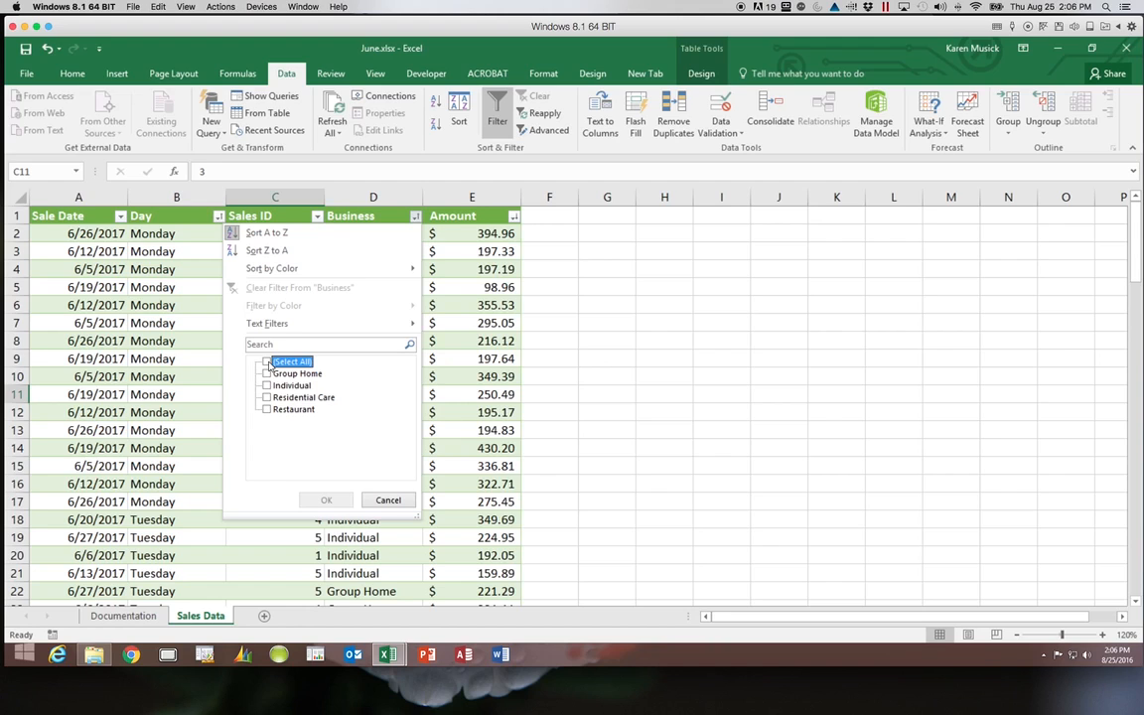
pyautogui.click(267, 385)
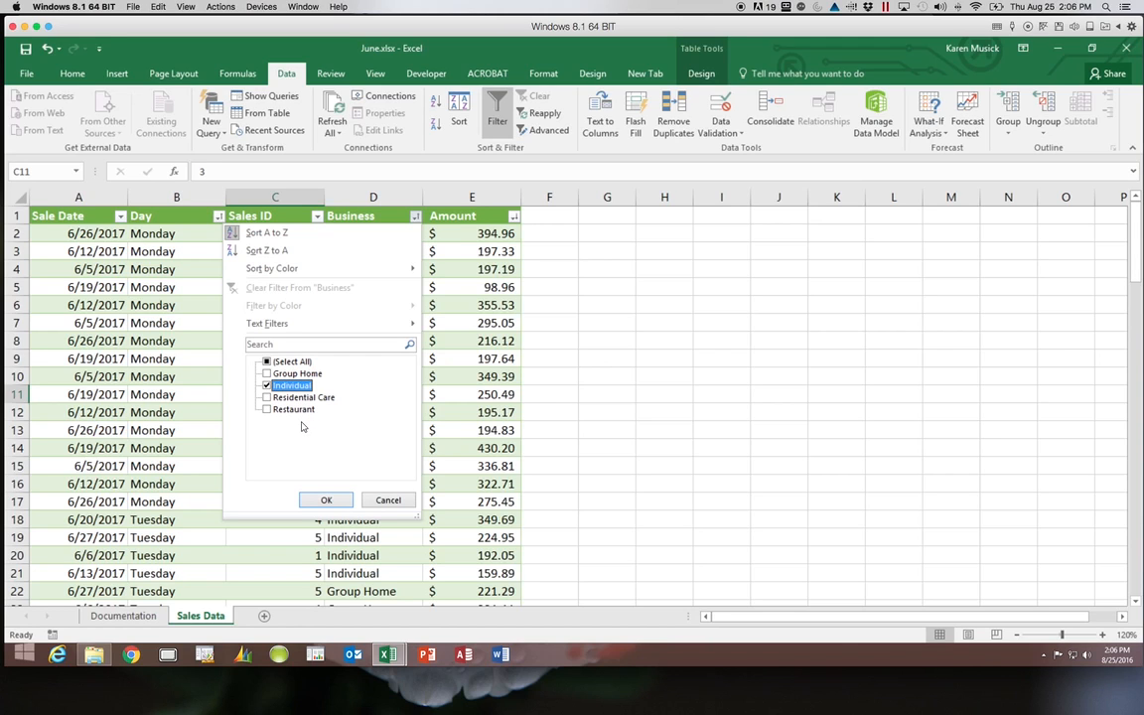
pyautogui.click(327, 499)
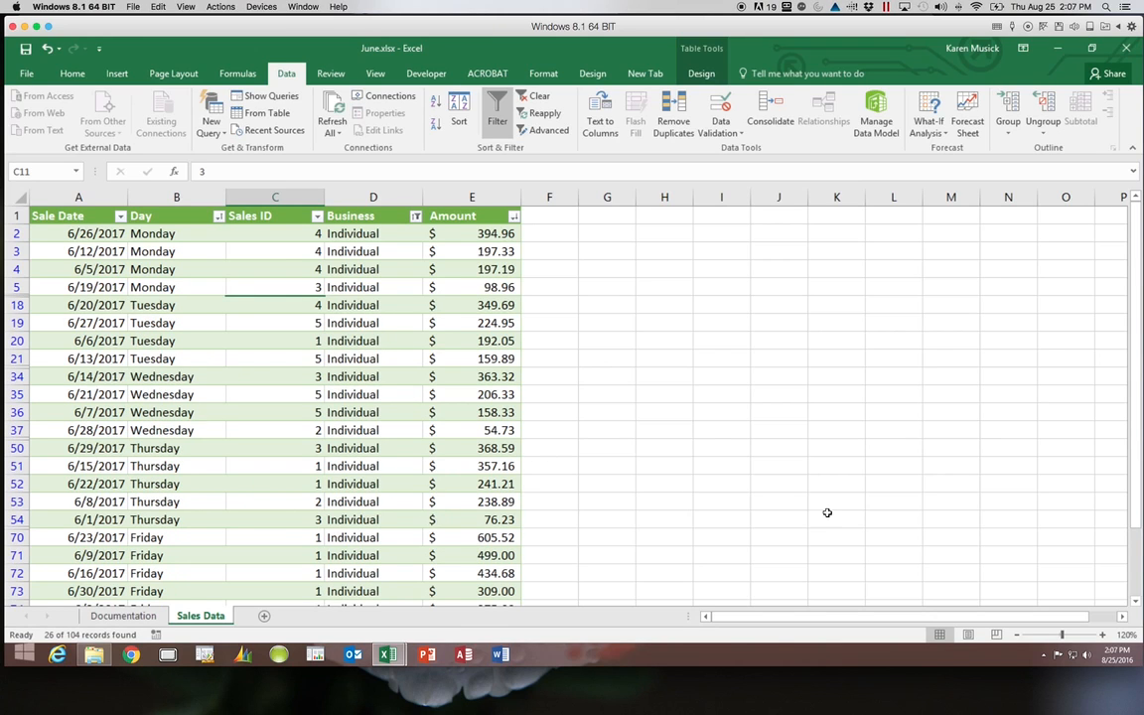
pyautogui.moveTo(1140, 454); pyautogui.dragTo(1133, 423)
pyautogui.moveTo(411, 229)
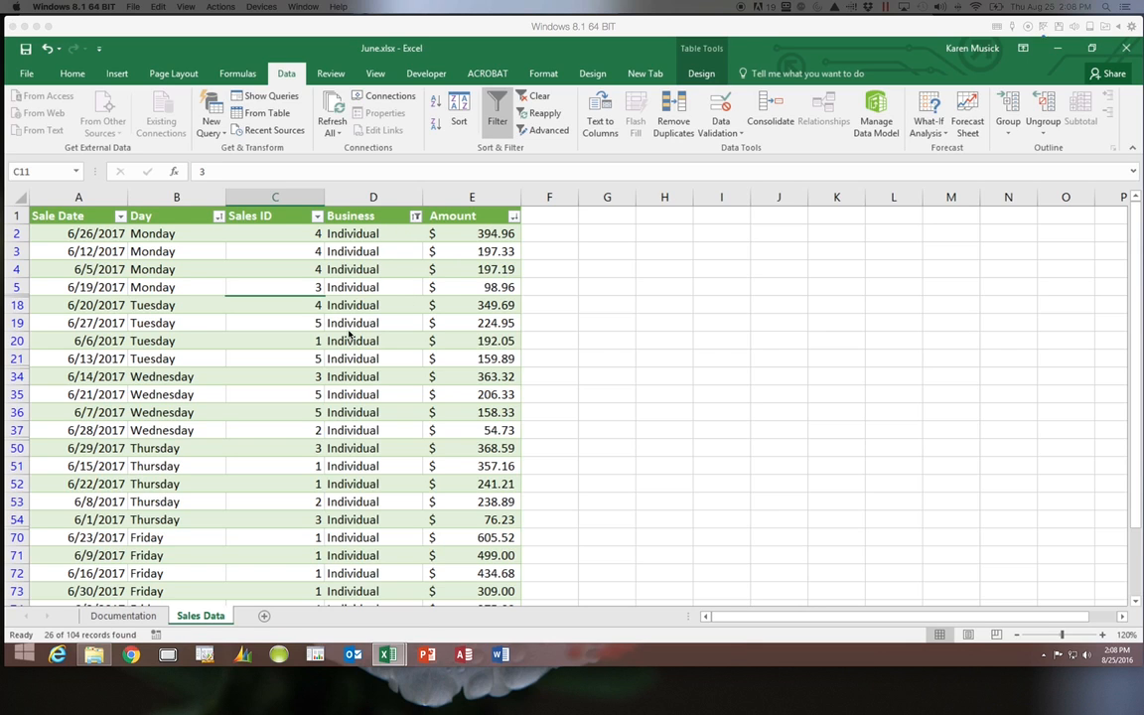
# - Filter the Amount column by selecting only the individual values from $54.73 through $197.33
pyautogui.click(512, 217)
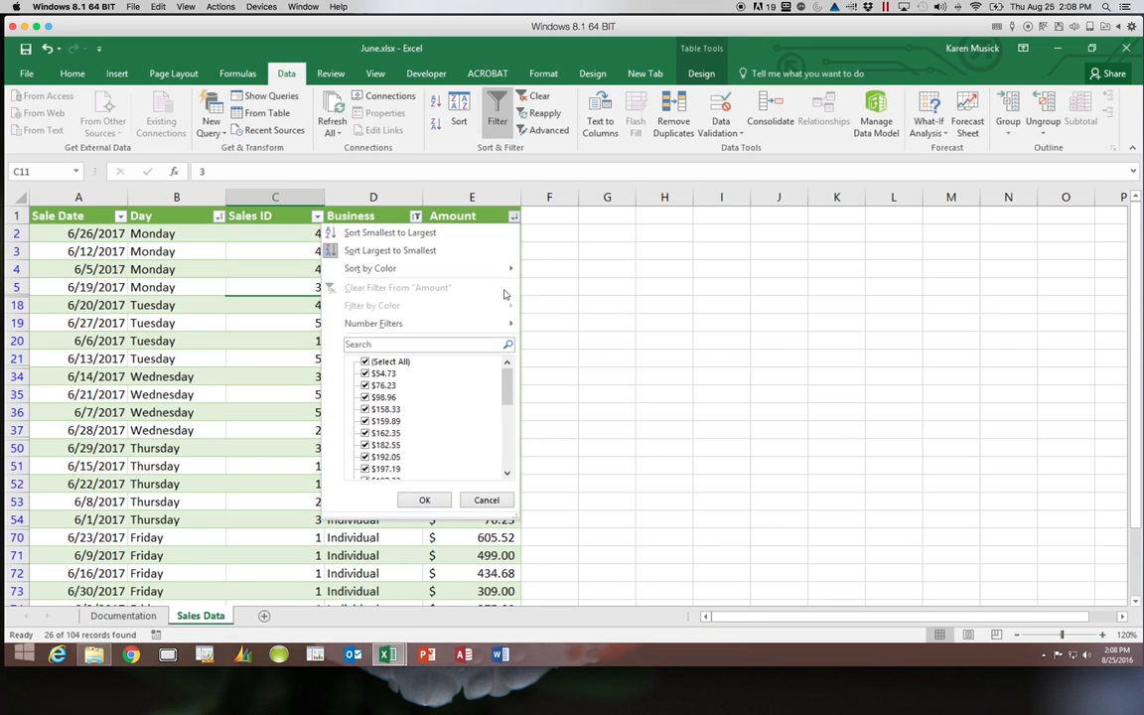
pyautogui.click(409, 366)
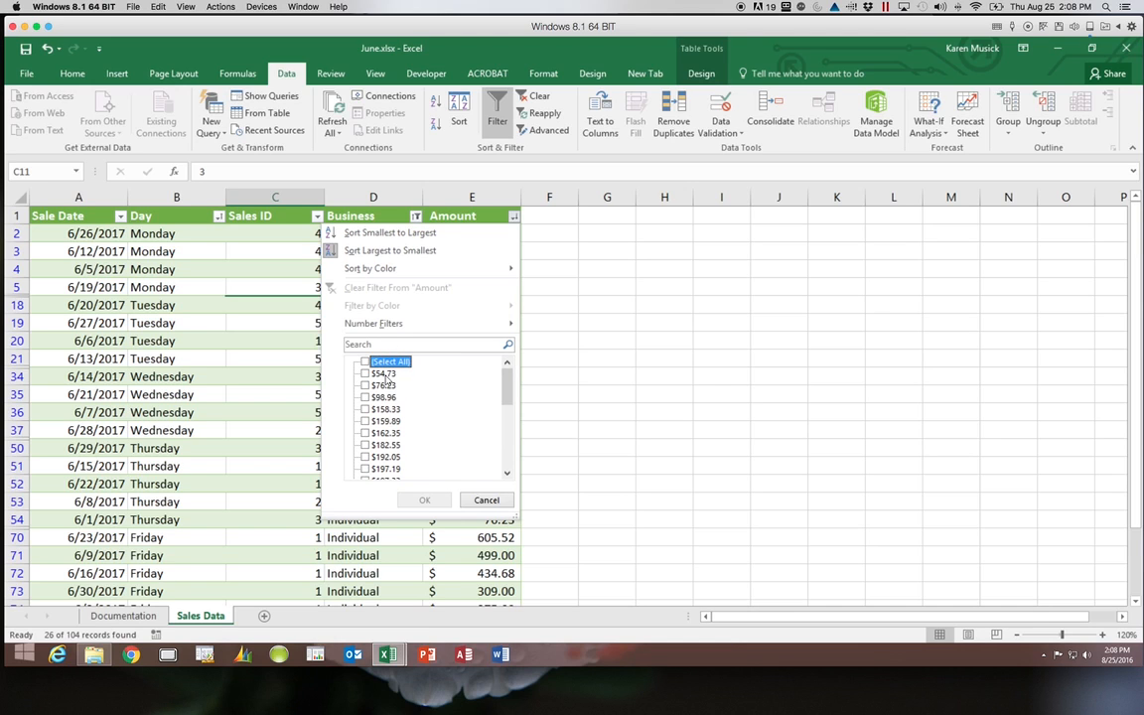
pyautogui.click(384, 373)
pyautogui.click(384, 385)
pyautogui.click(383, 398)
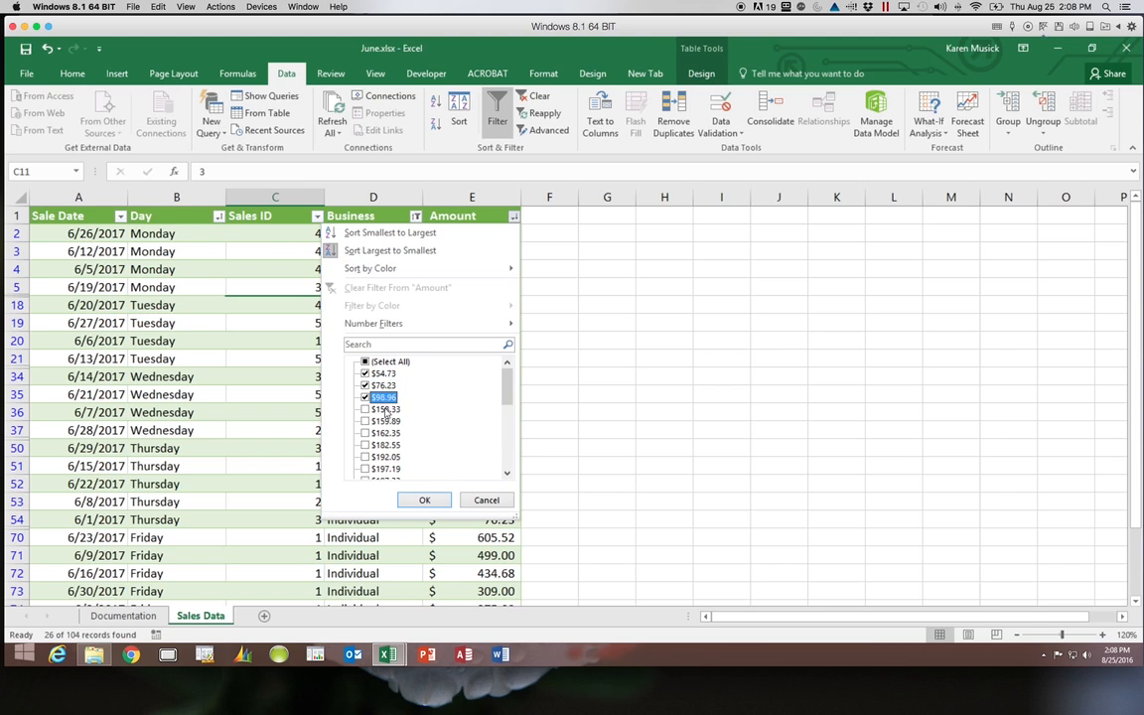
pyautogui.click(385, 410)
pyautogui.click(385, 421)
pyautogui.click(385, 434)
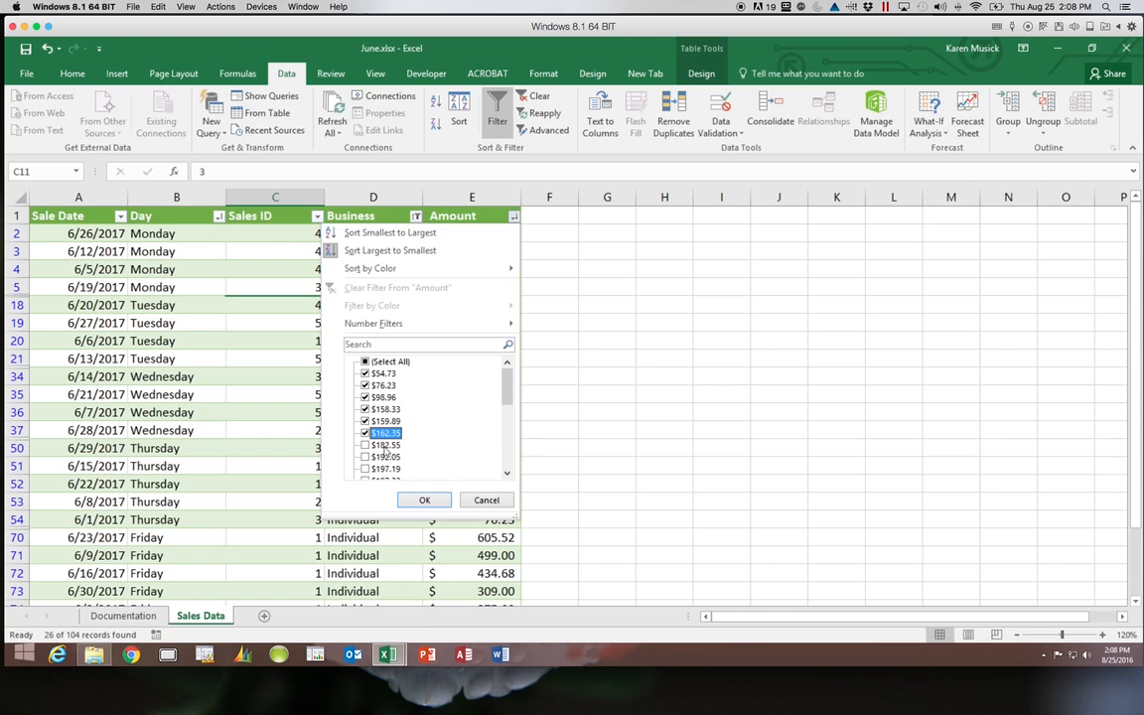
pyautogui.click(385, 445)
pyautogui.click(385, 457)
pyautogui.click(385, 469)
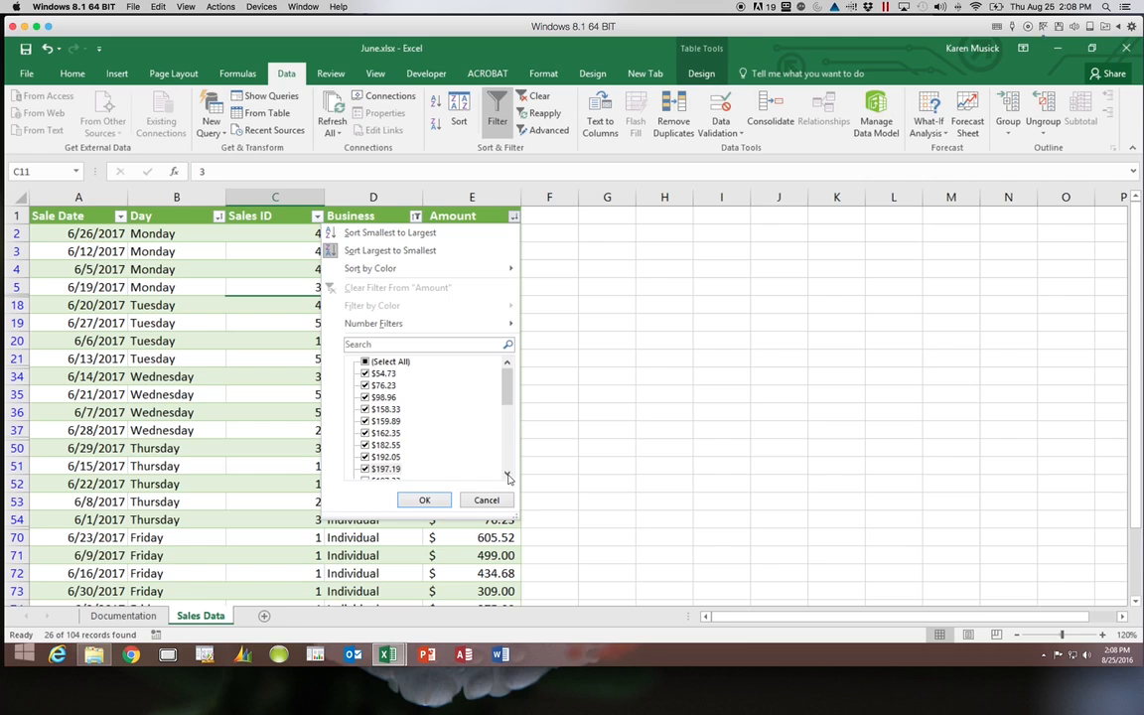
pyautogui.click(508, 473)
pyautogui.click(508, 474)
pyautogui.click(507, 474)
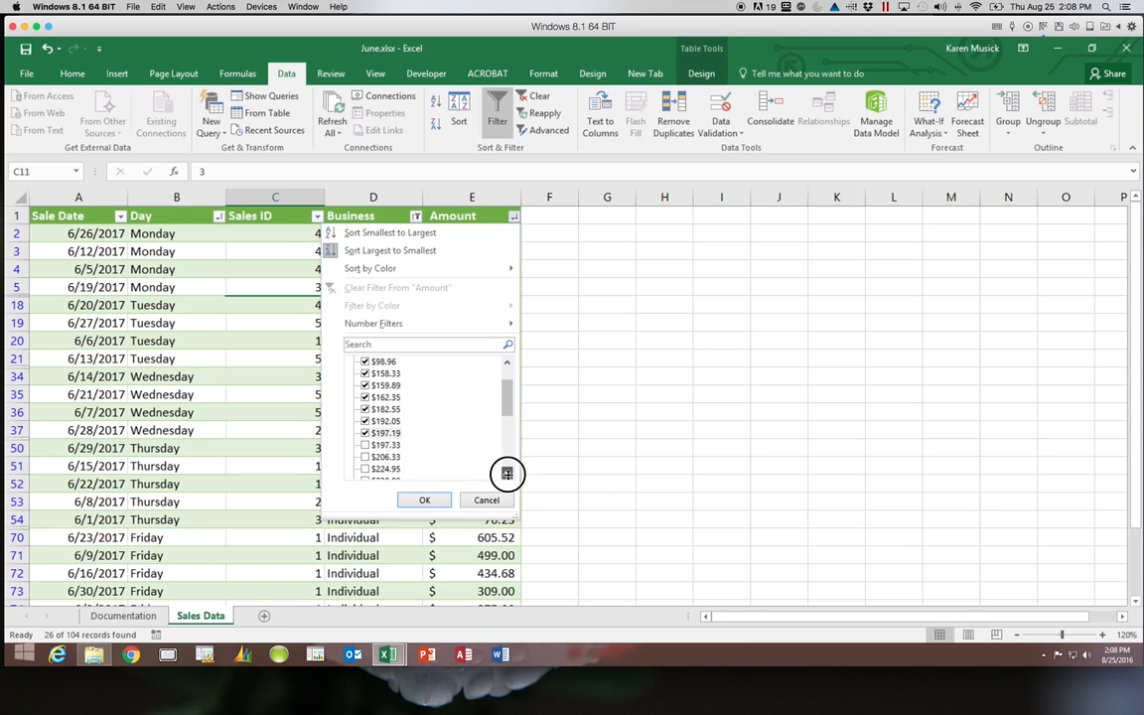
pyautogui.click(388, 445)
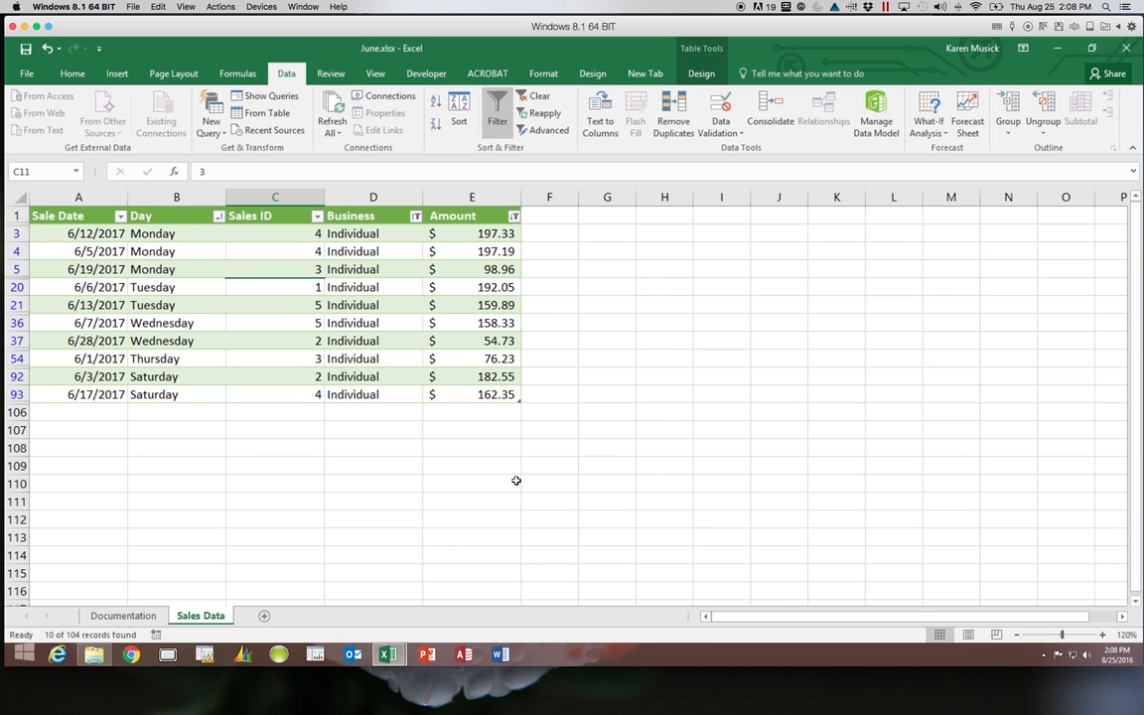
pyautogui.hscroll(10, 516, 481)
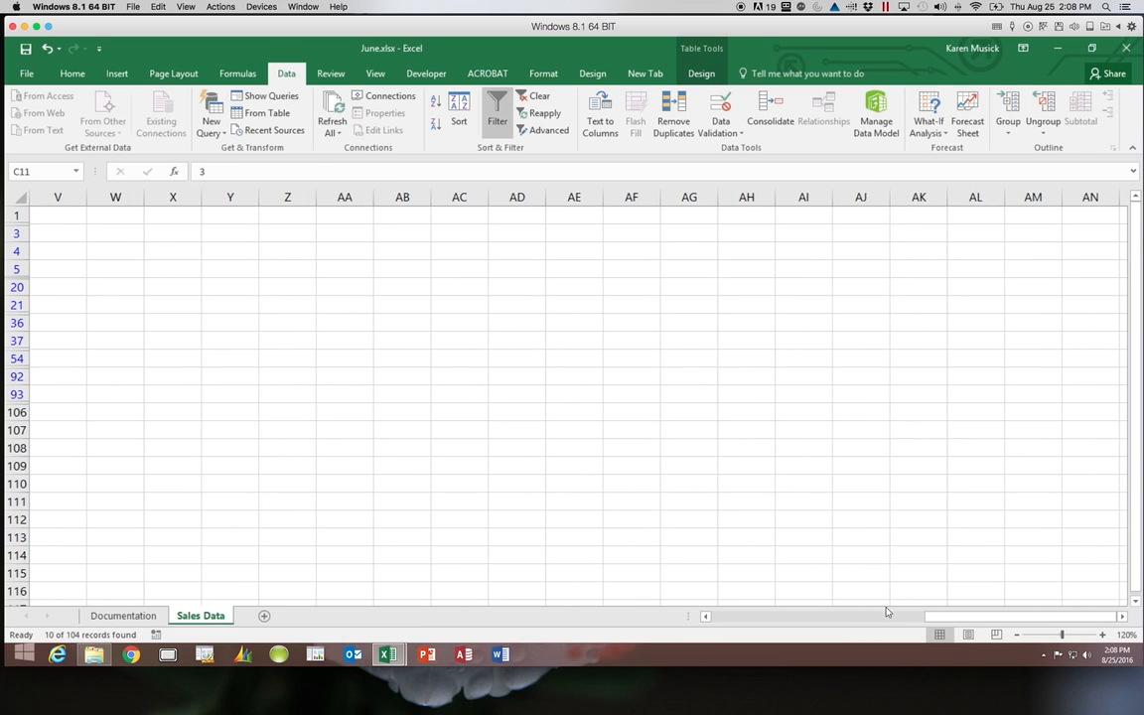
pyautogui.moveTo(940, 613); pyautogui.dragTo(705, 619)
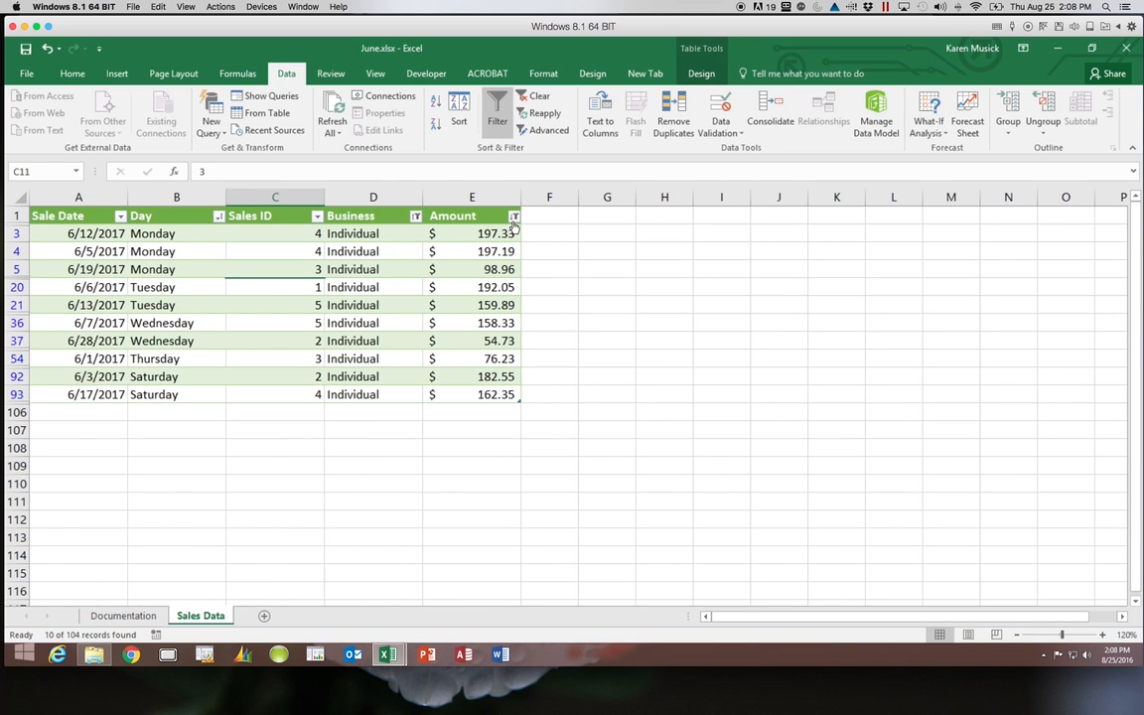
# - Select all values in the Amount filter again, keeping the Business filter in place
pyautogui.click(513, 219)
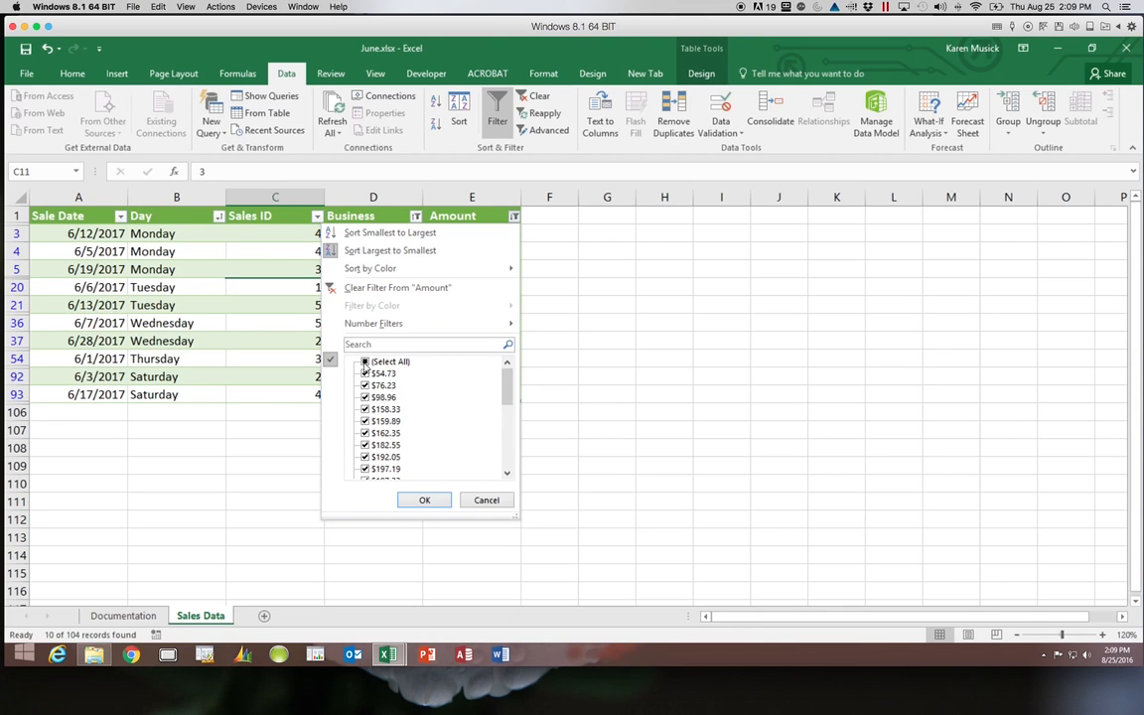
pyautogui.click(365, 364)
pyautogui.click(423, 499)
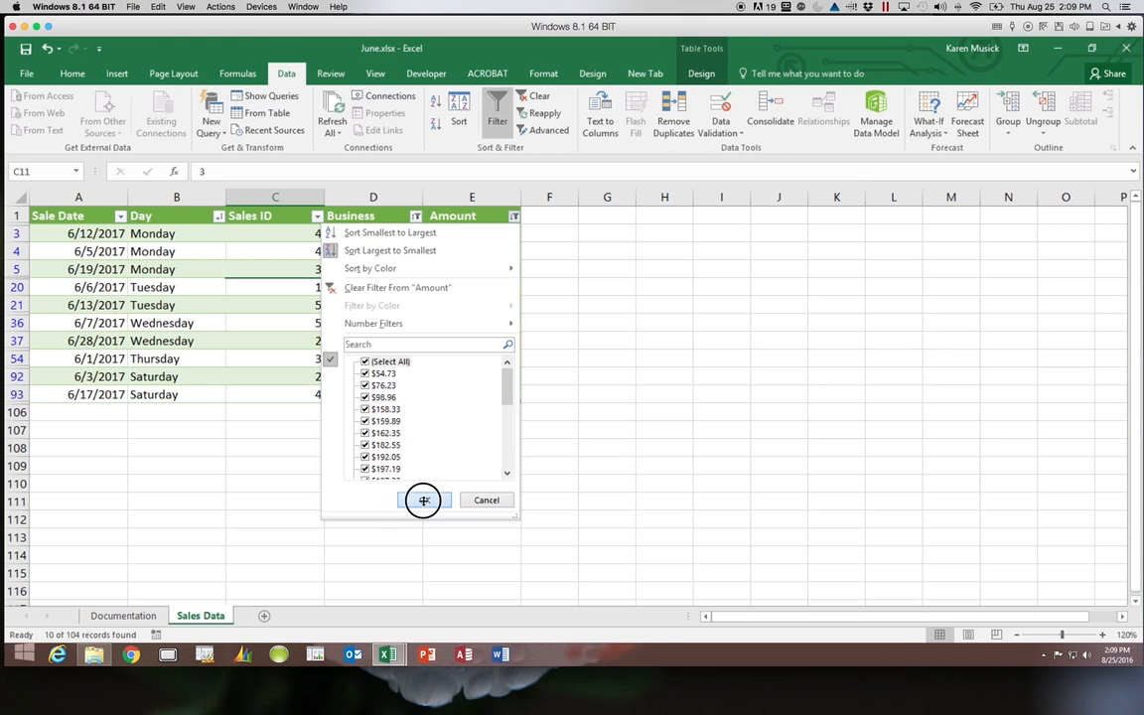
pyautogui.hscroll(2, 514, 220)
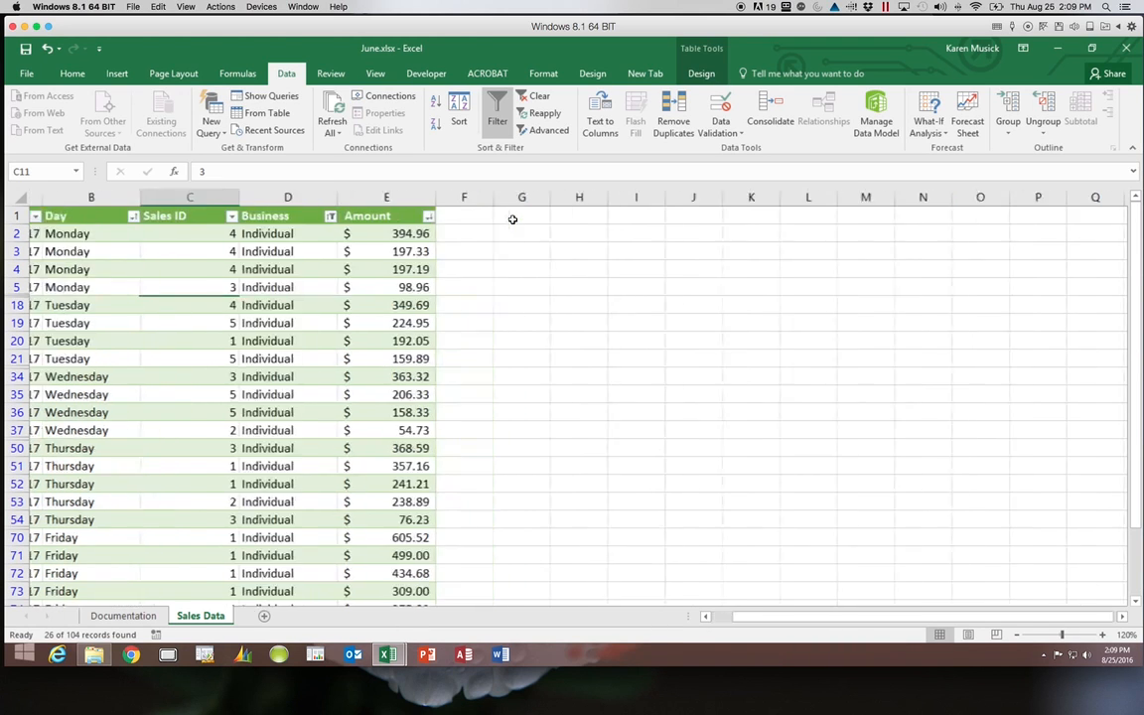
pyautogui.click(317, 217)
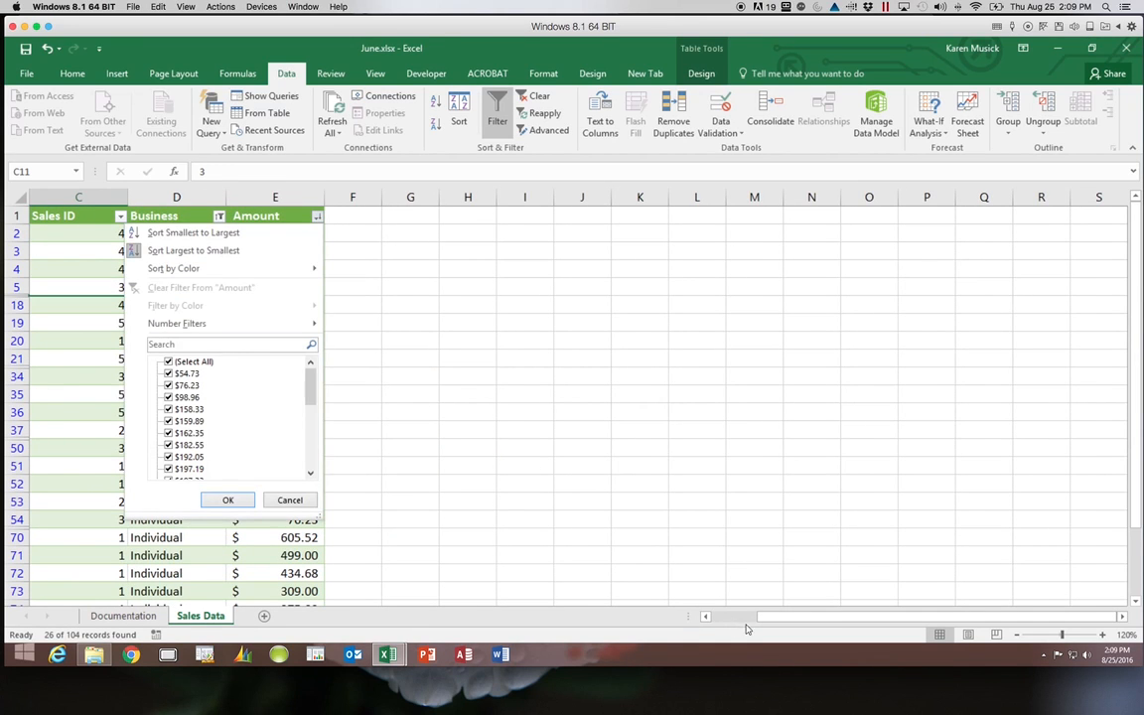
pyautogui.moveTo(765, 616); pyautogui.dragTo(710, 614)
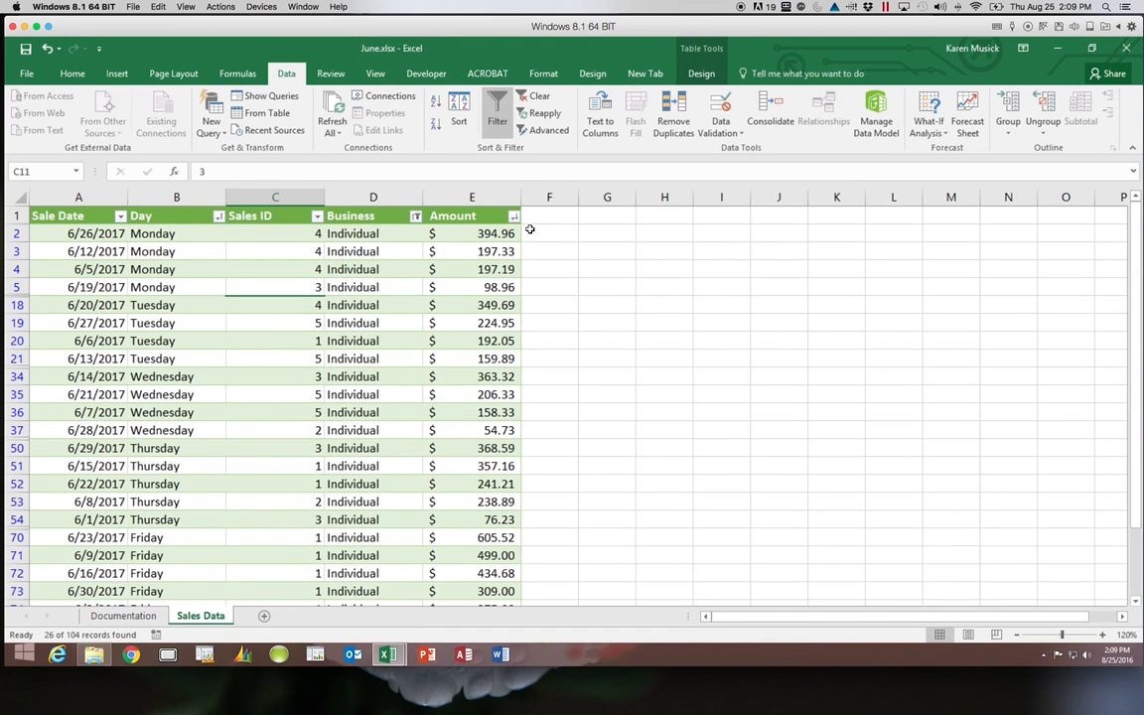
# - Apply a number filter to the Amount column for values less than or equal to 200
pyautogui.click(512, 216)
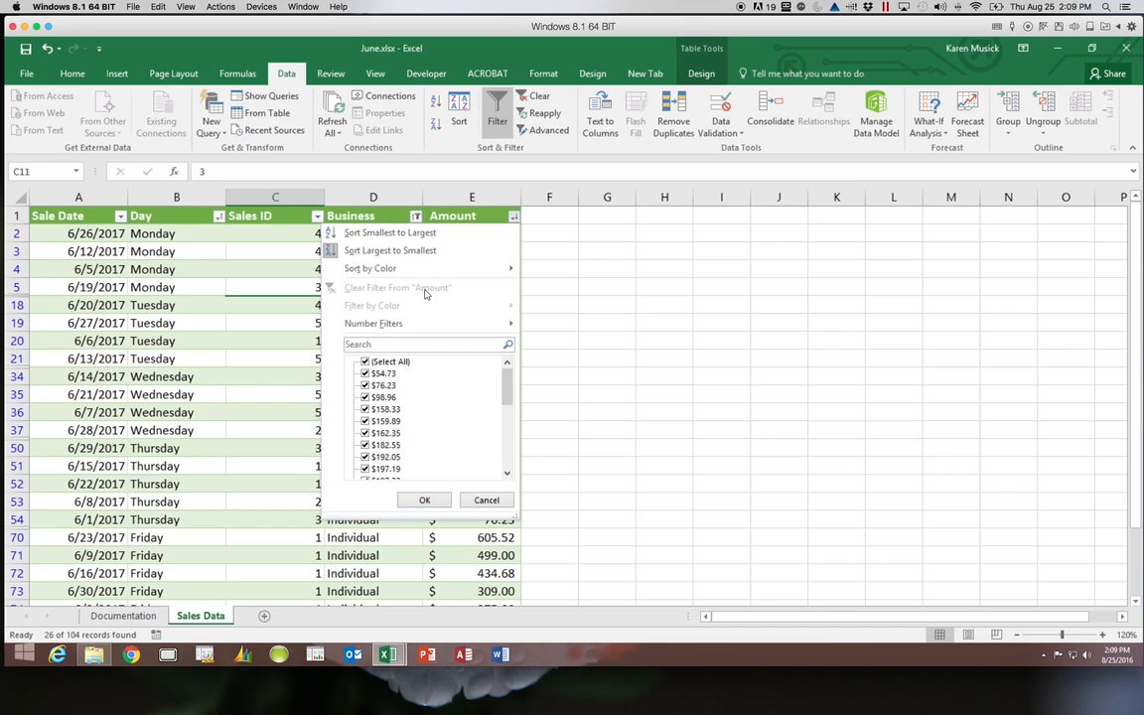
pyautogui.moveTo(393, 328)
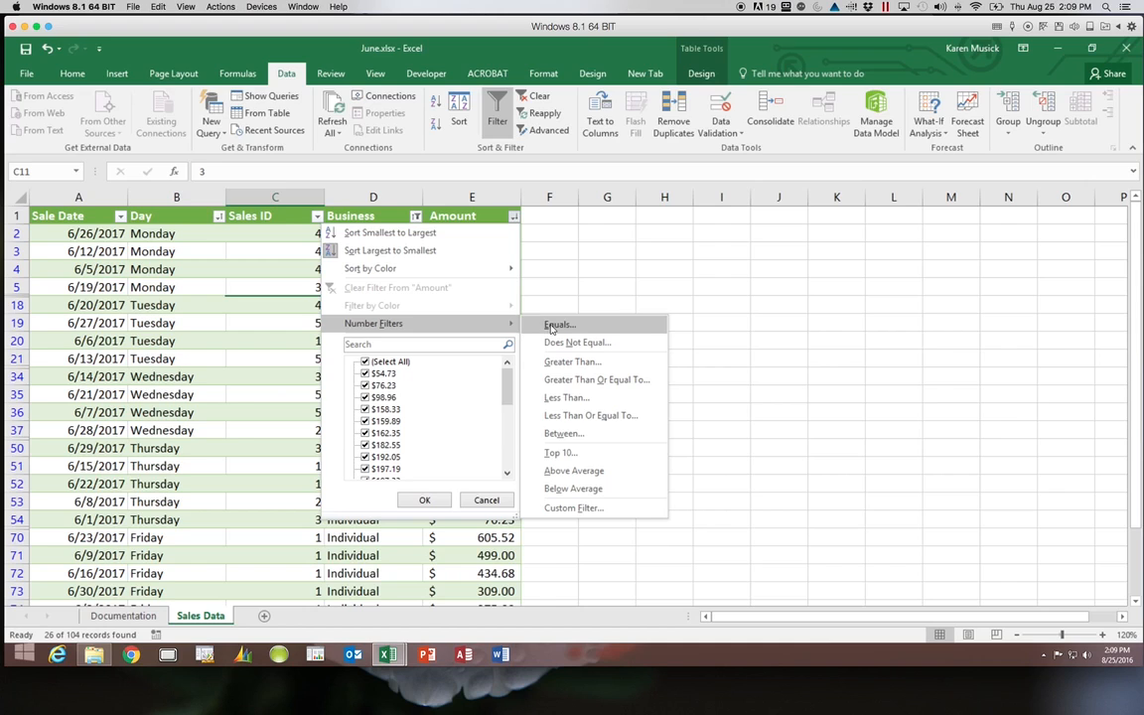
pyautogui.click(561, 416)
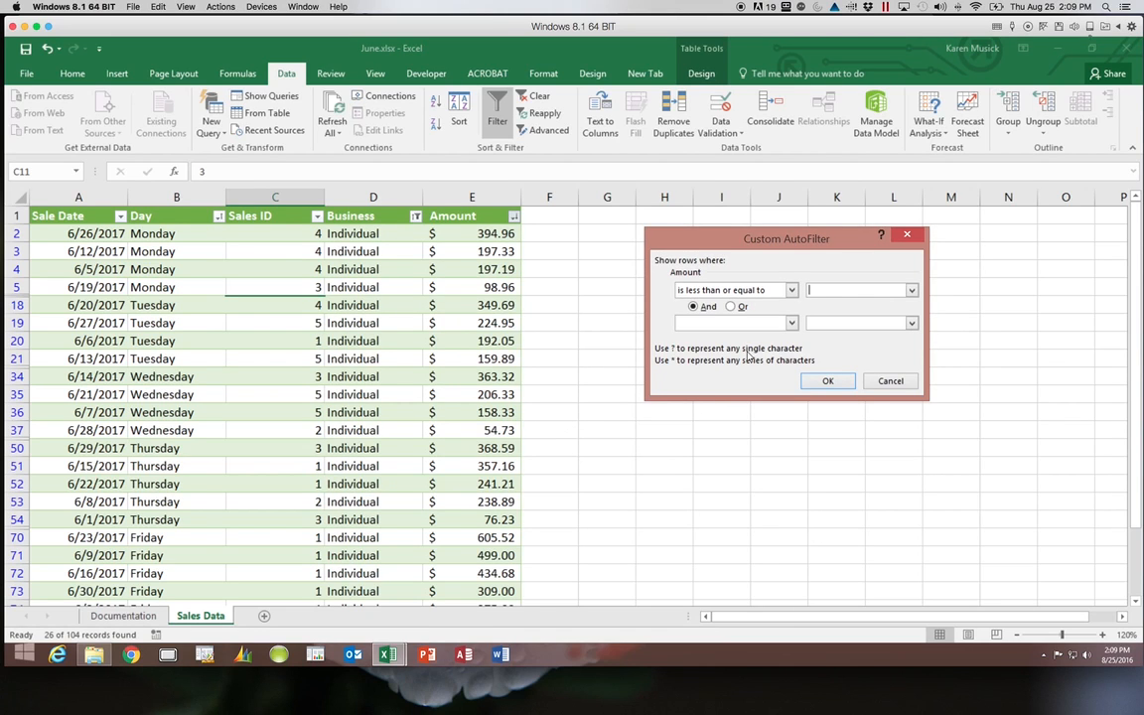
pyautogui.write('200')
pyautogui.click(839, 379)
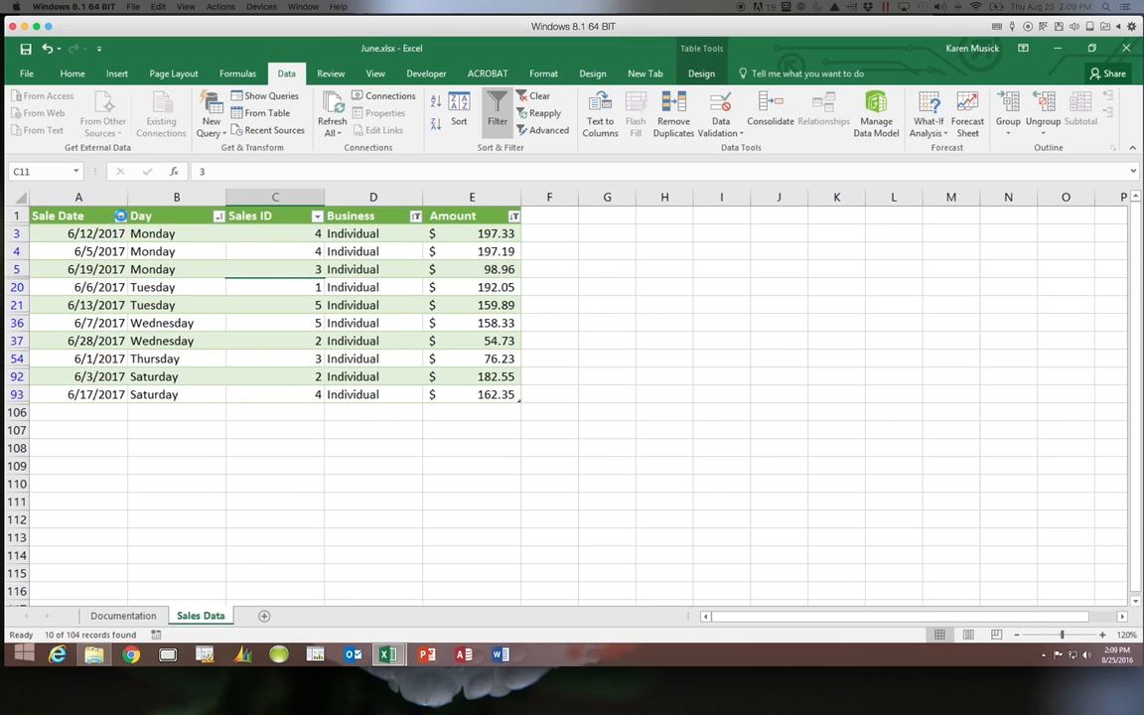
# - Examine the date filter choices for Sale Date, the text filter choices for Day and the number filter choices for Amount
pyautogui.click(120, 216)
pyautogui.moveTo(95, 324)
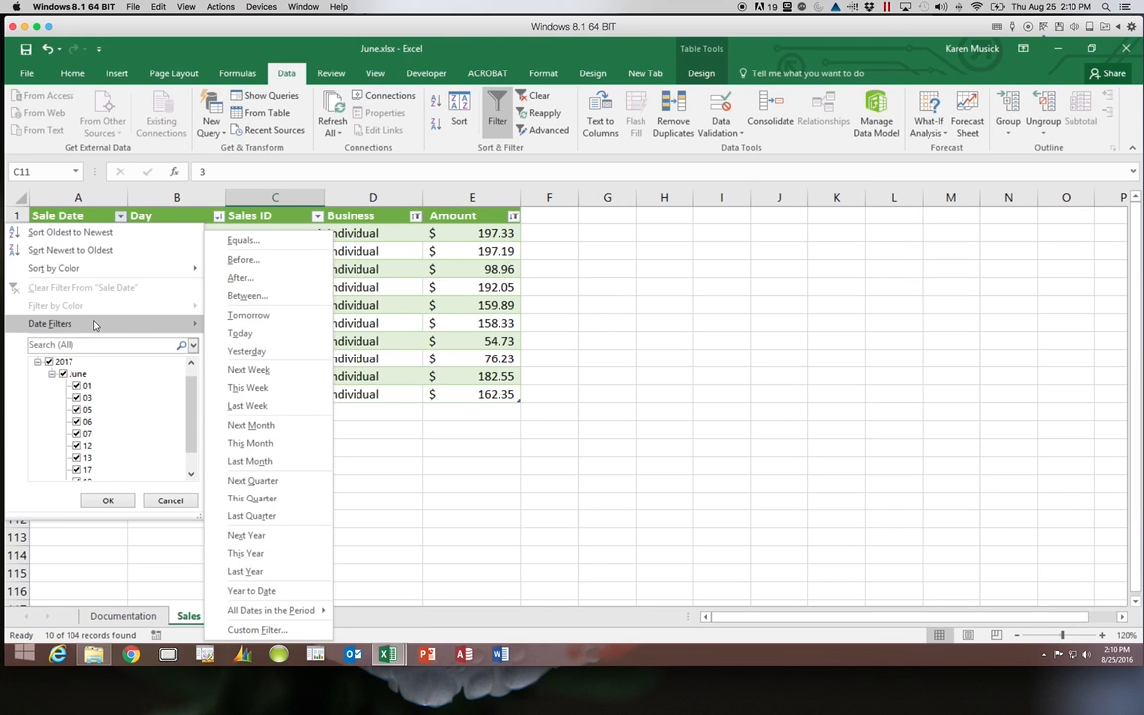
pyautogui.click(368, 211)
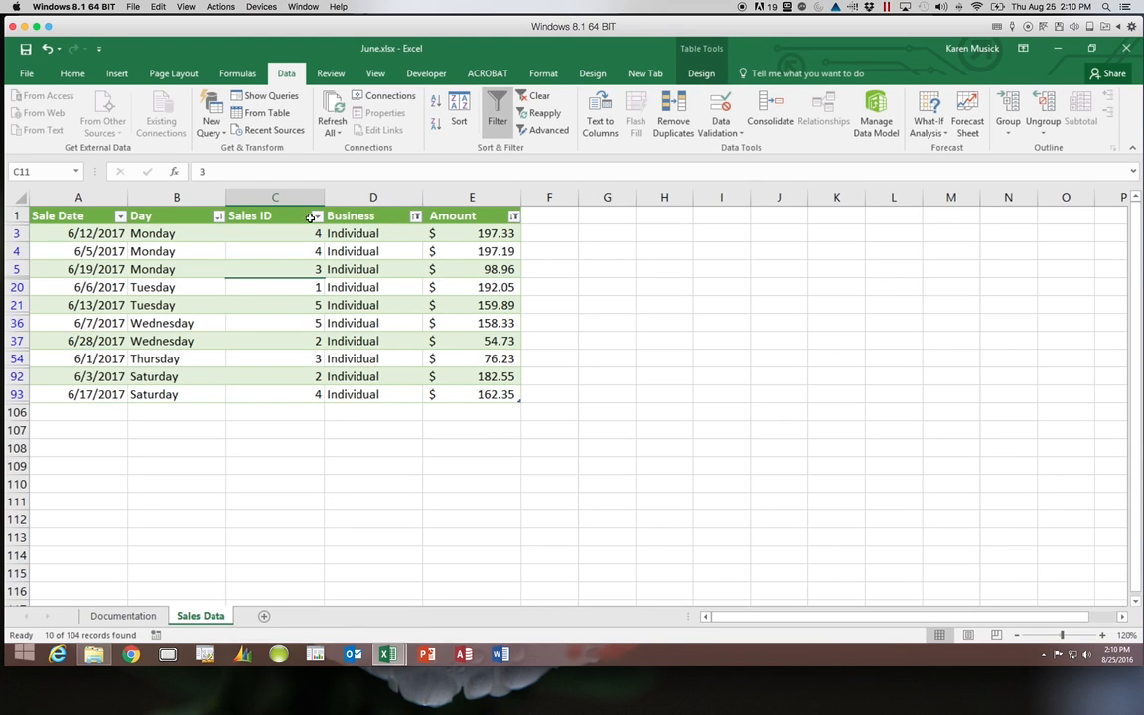
pyautogui.click(218, 215)
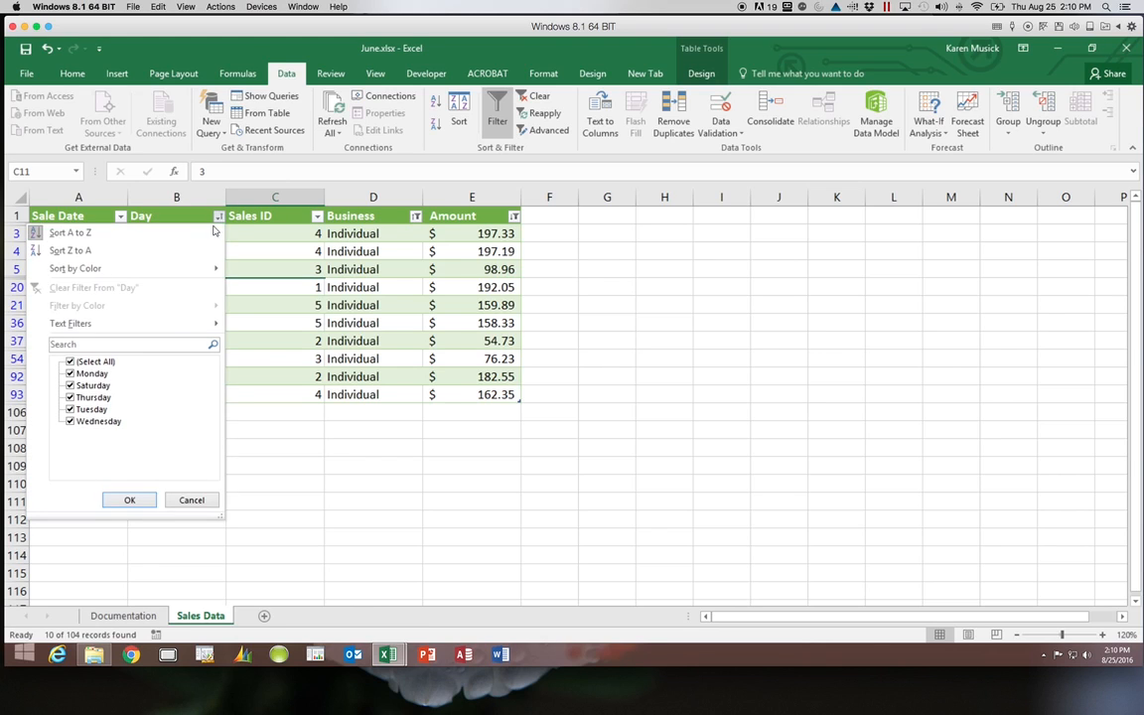
pyautogui.moveTo(167, 324)
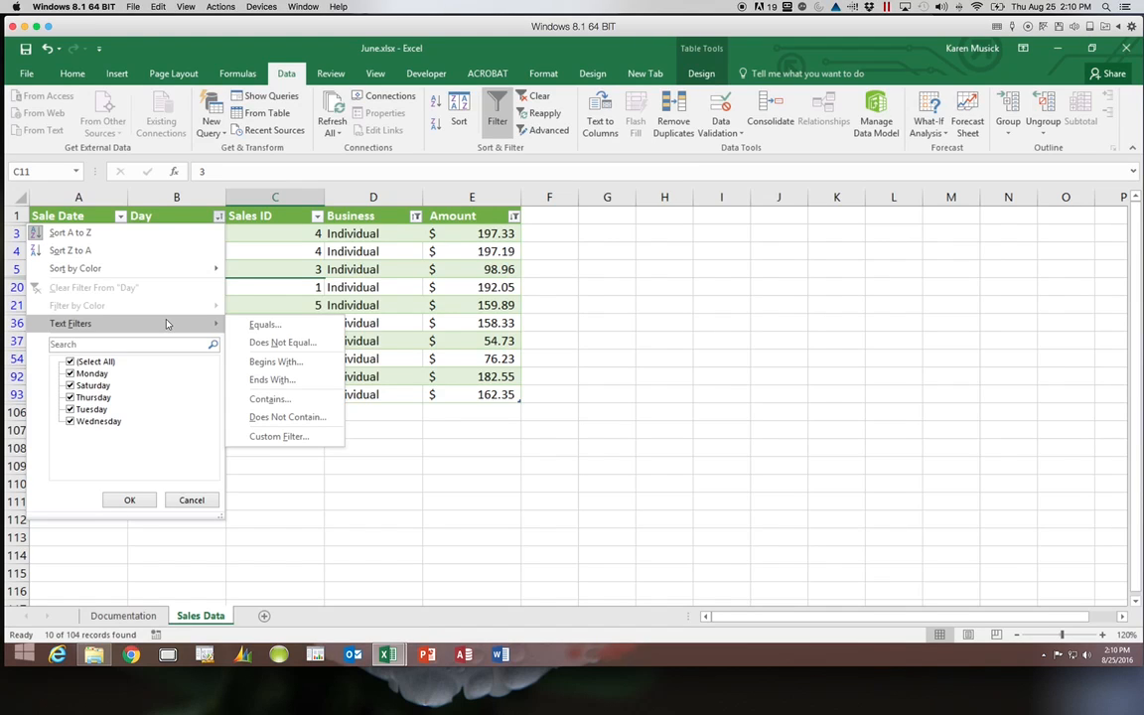
pyautogui.click(514, 216)
pyautogui.click(514, 215)
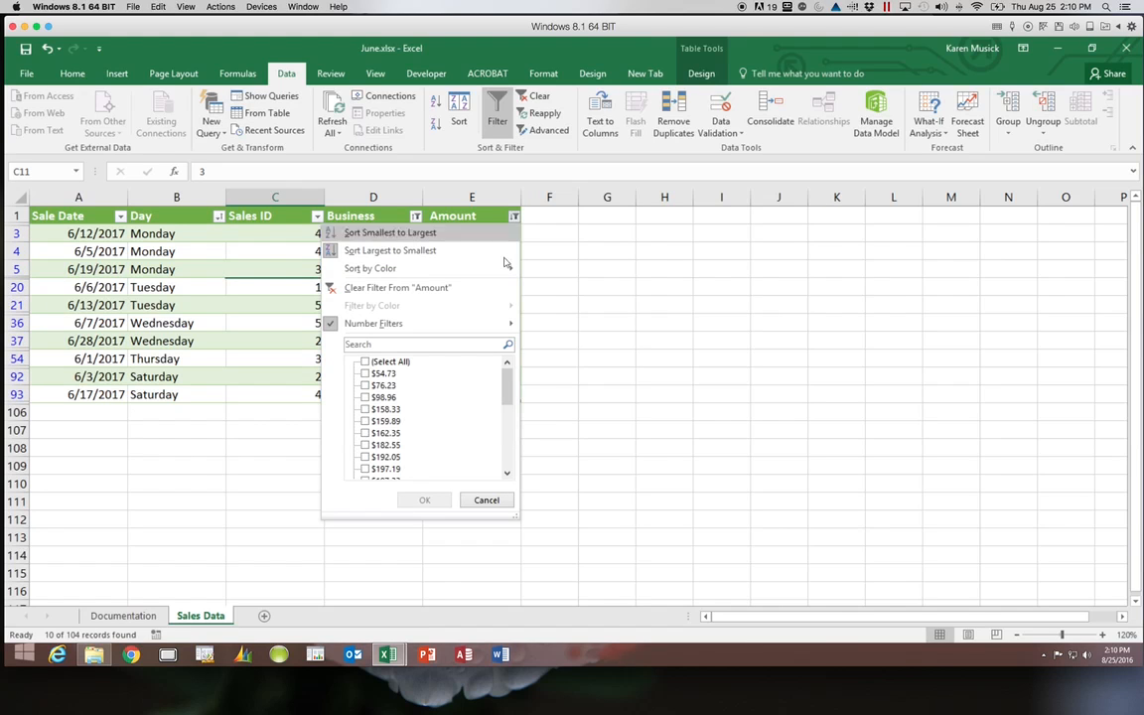
pyautogui.moveTo(486, 322)
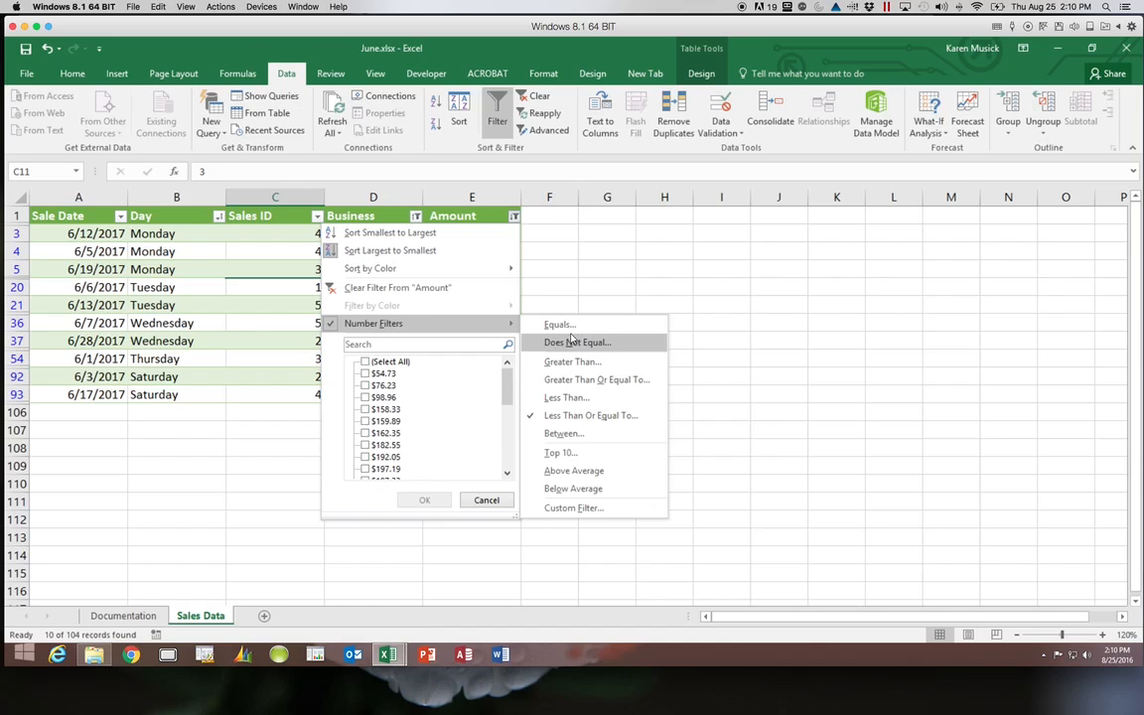
pyautogui.click(575, 274)
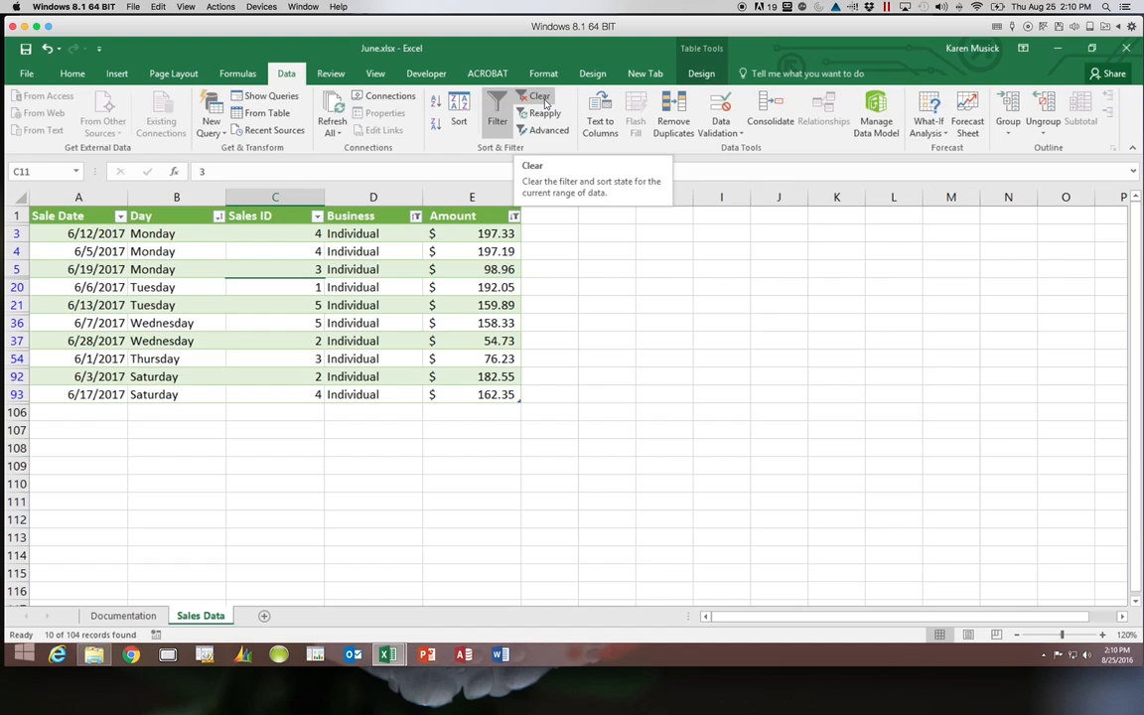
pyautogui.scroll(4, 544, 102)
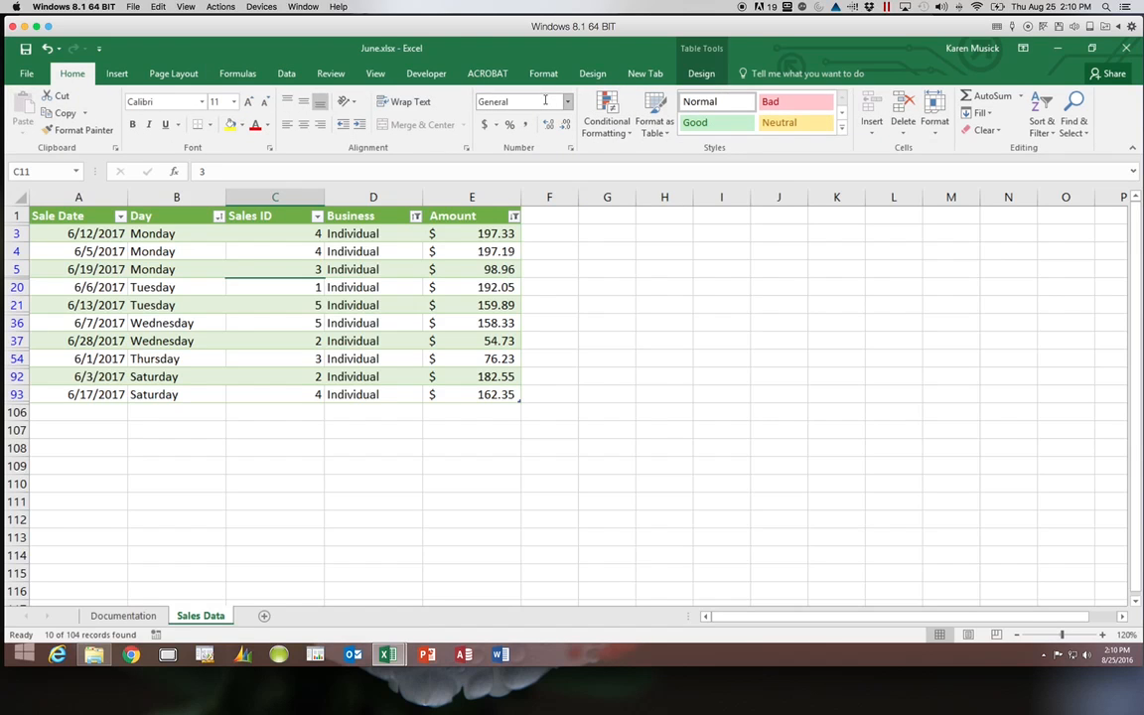
# - Clear the filter from the Business column and select all values in the Amount filter
pyautogui.scroll(-4, 545, 102)
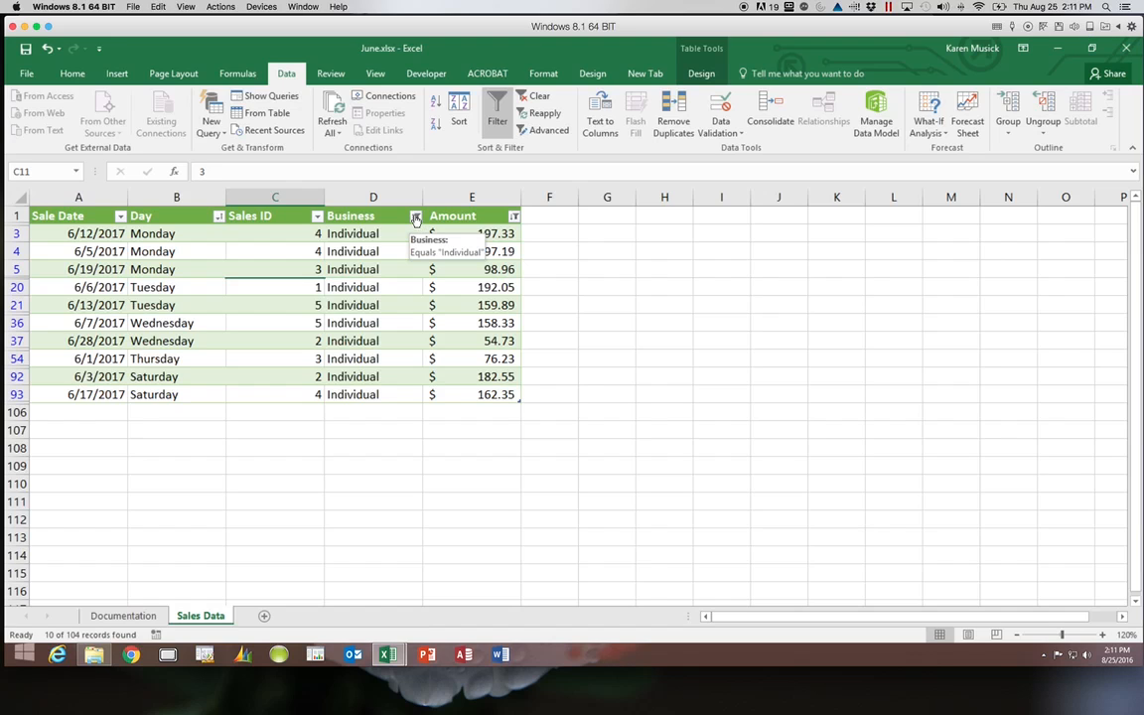
pyautogui.click(416, 216)
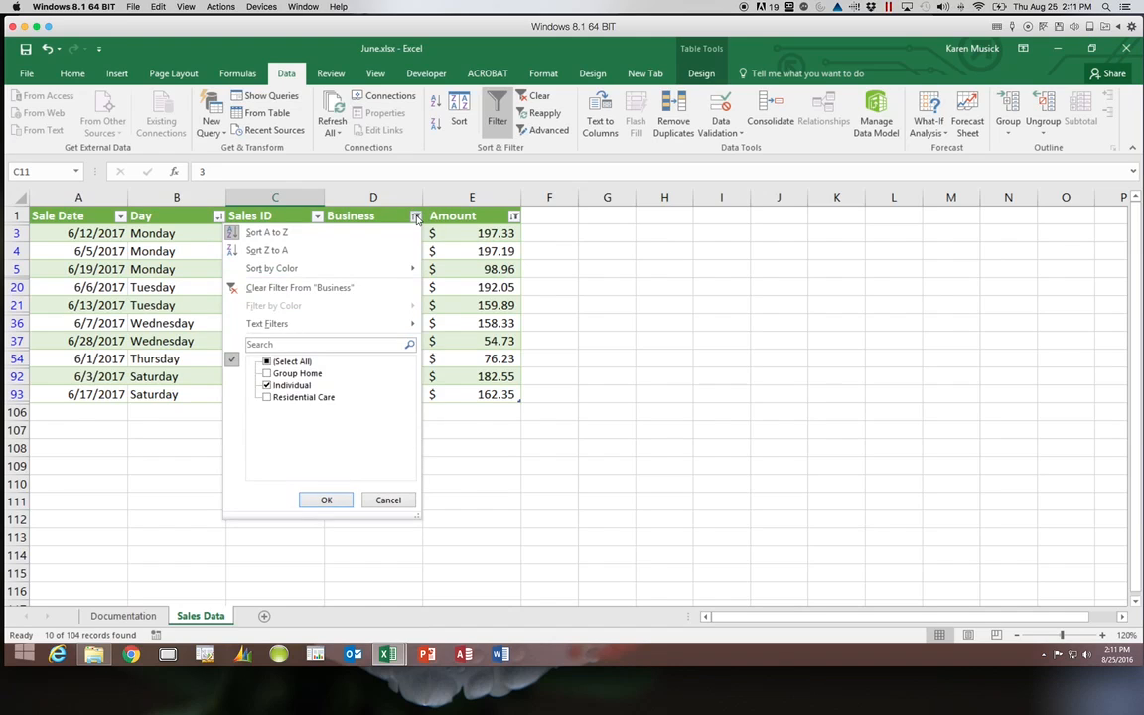
pyautogui.click(269, 288)
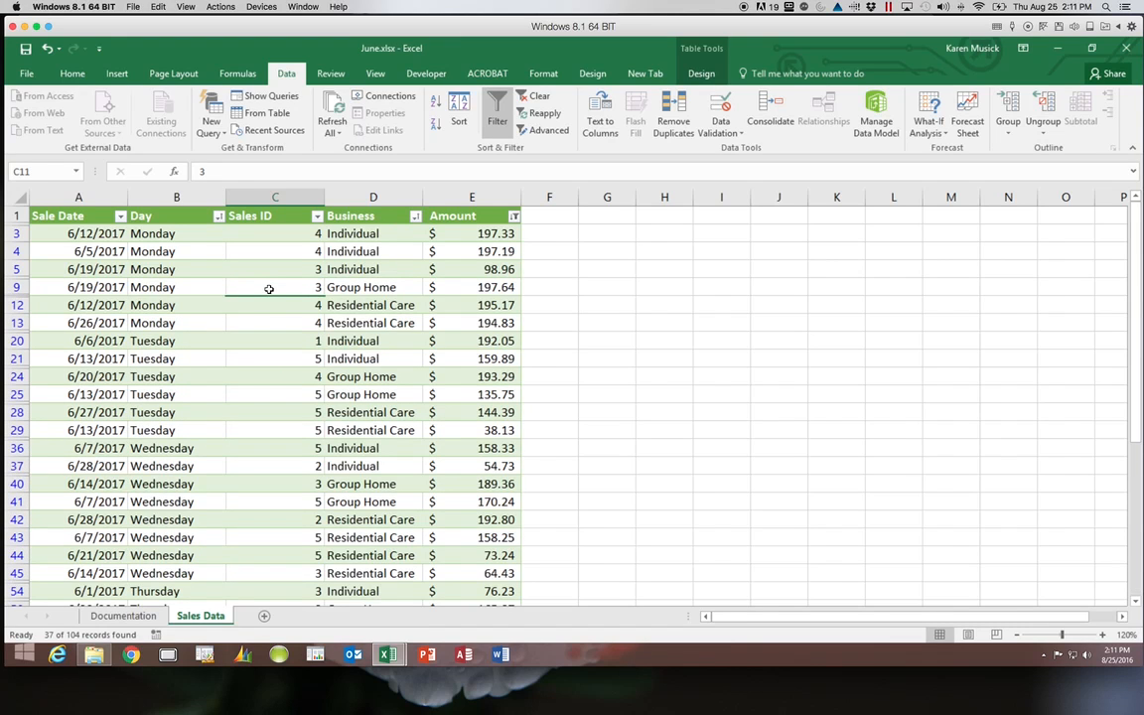
pyautogui.click(516, 216)
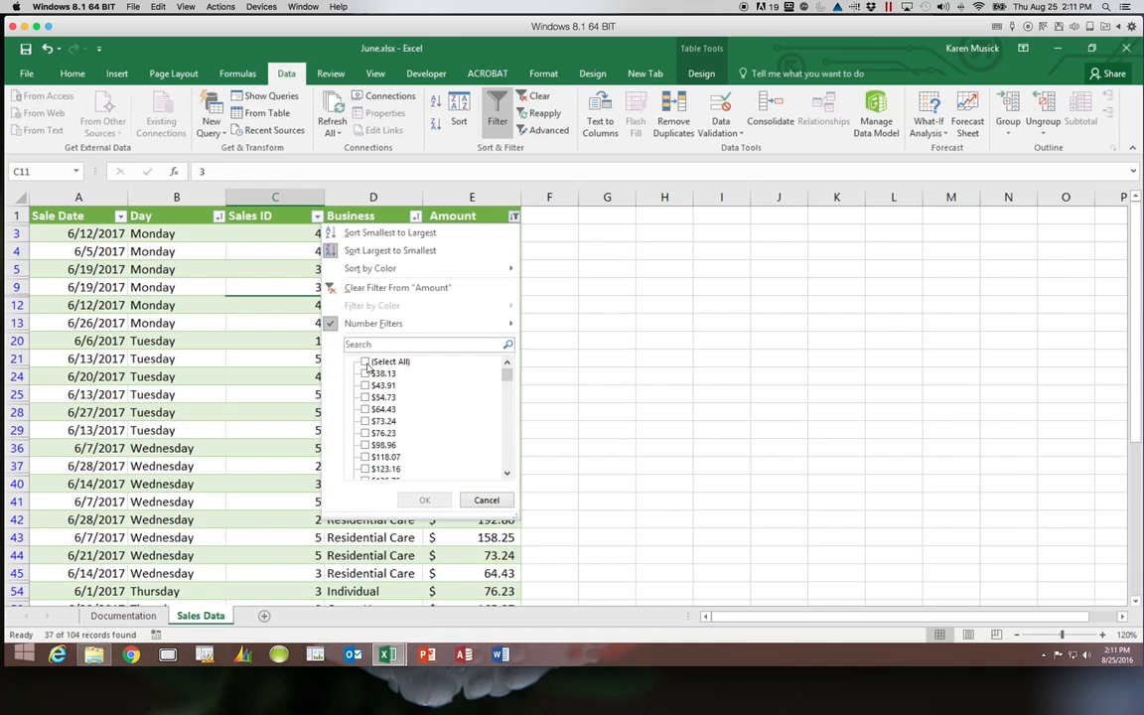
pyautogui.click(365, 362)
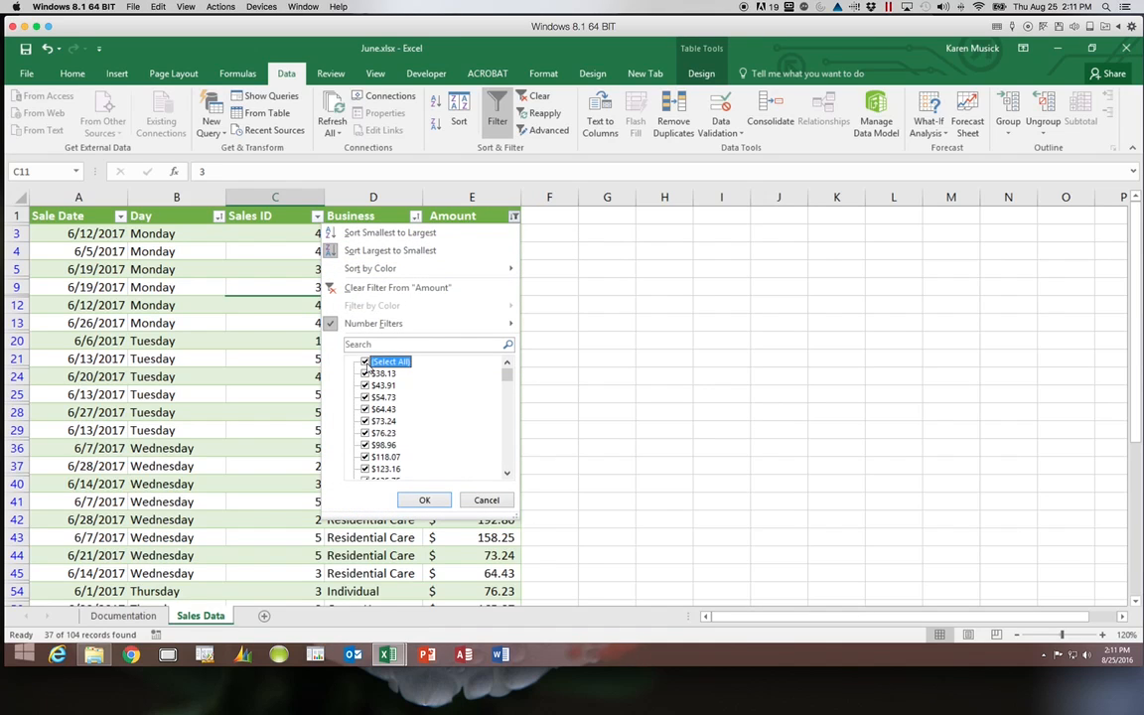
pyautogui.click(422, 499)
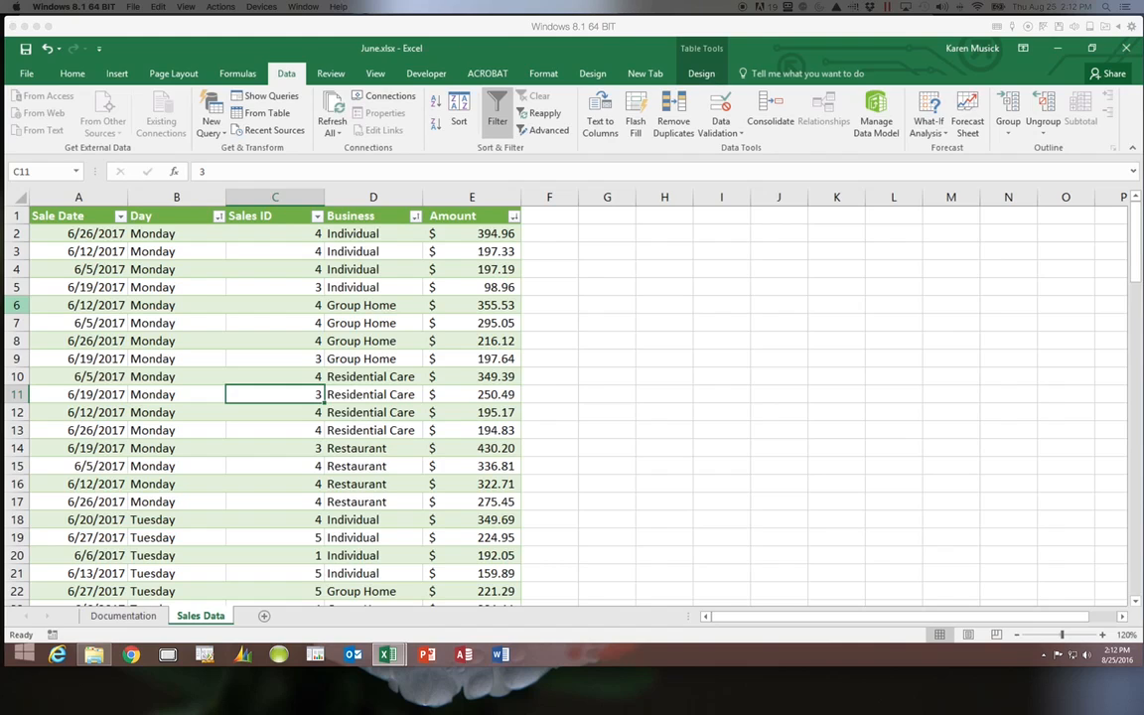
# - Filter the Business column to Individual and Restaurant by excluding Group Home and Residential Care
pyautogui.click(415, 216)
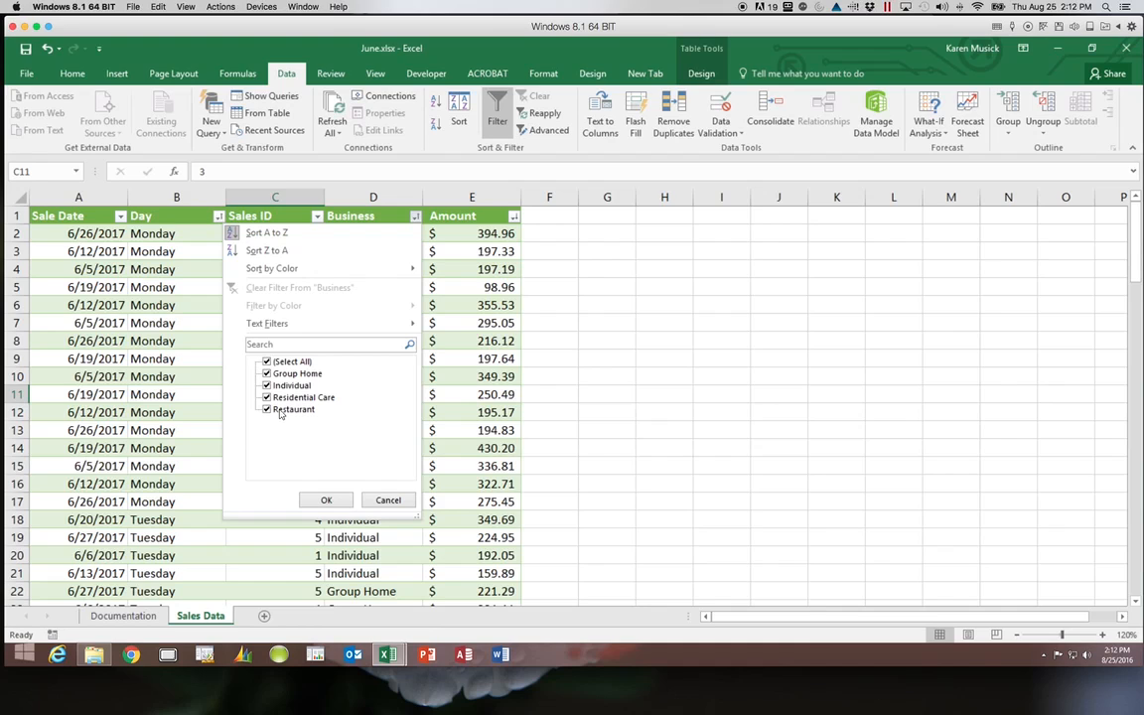
pyautogui.click(266, 374)
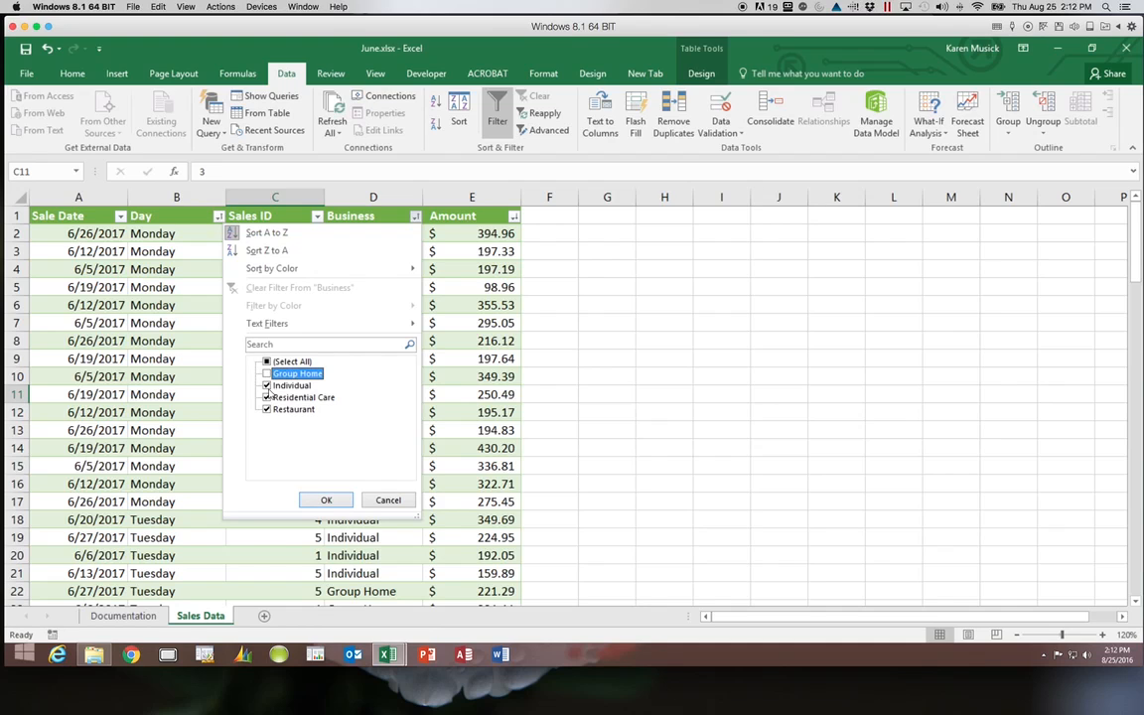
pyautogui.click(267, 397)
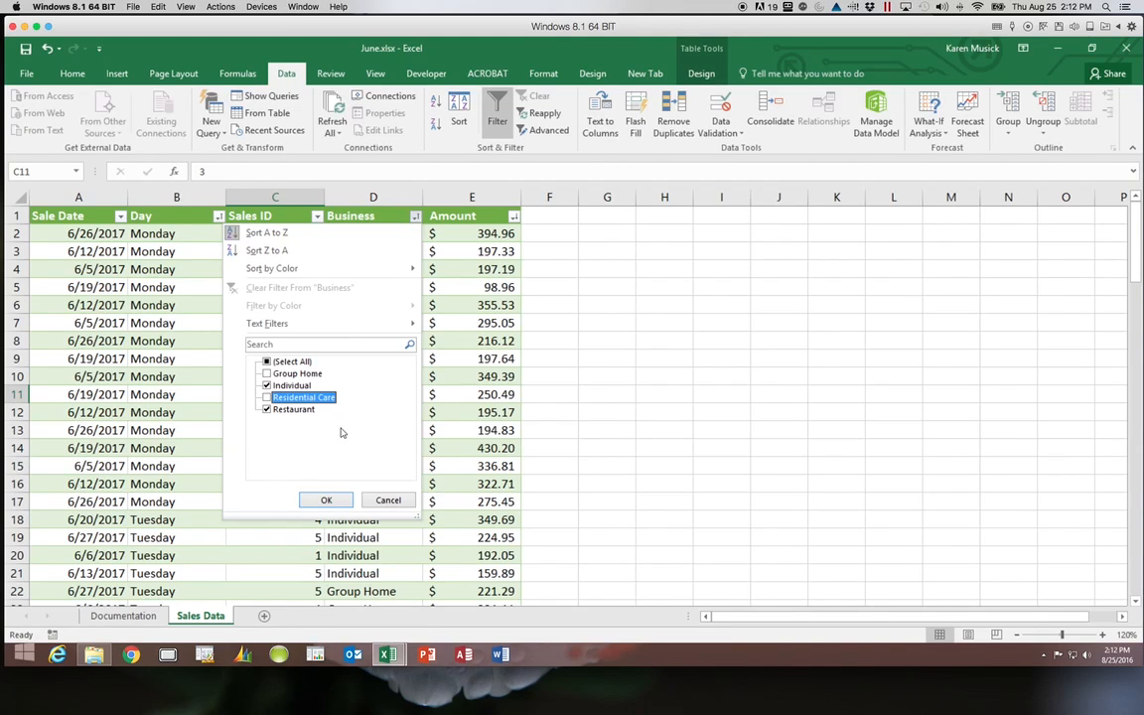
pyautogui.click(322, 500)
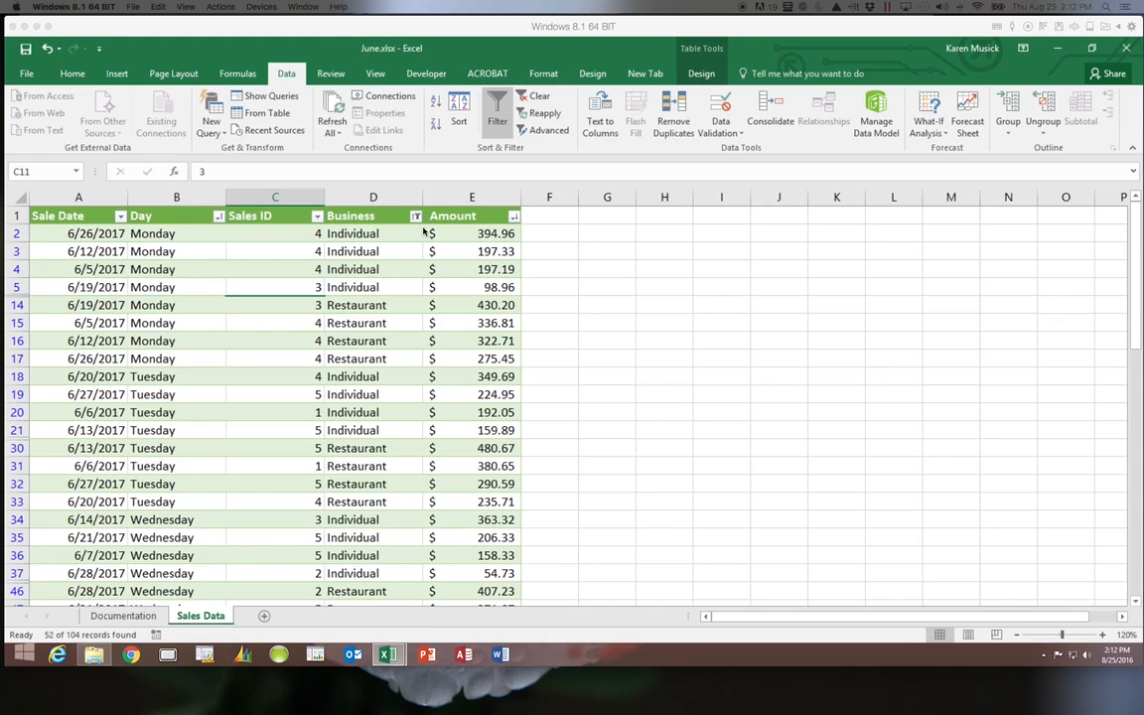
# - Apply a number filter to the Amount column for values greater than 400
pyautogui.click(513, 217)
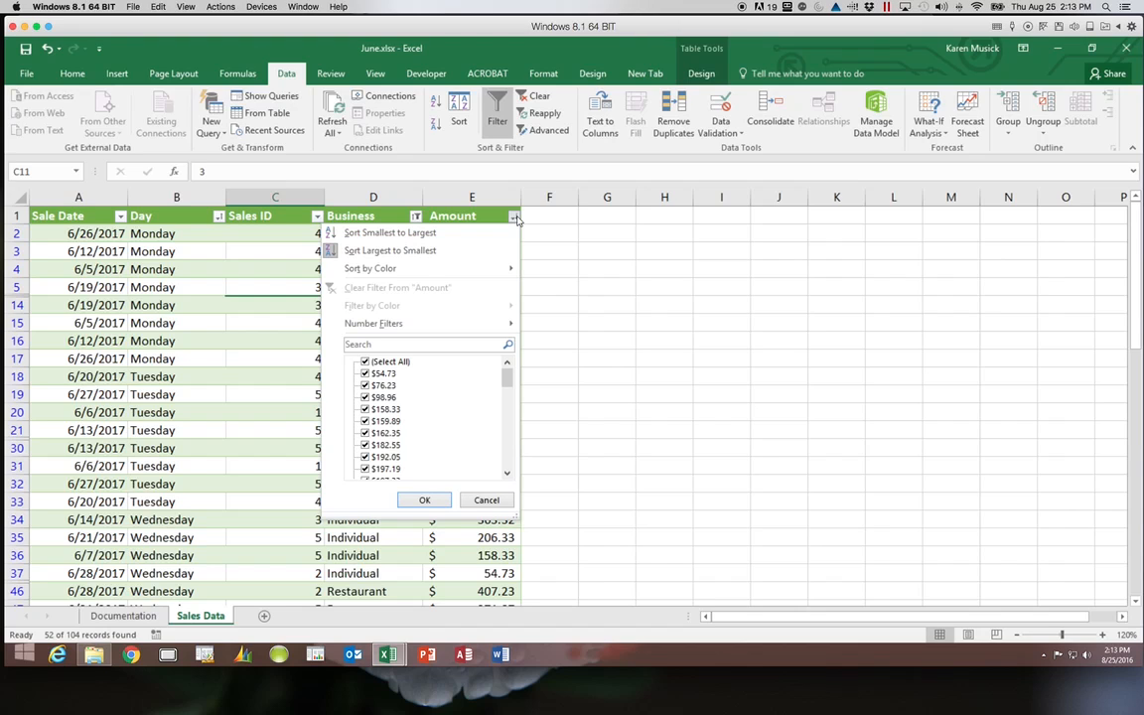
pyautogui.moveTo(509, 375)
pyautogui.mouseDown()
pyautogui.moveTo(509, 459)
pyautogui.moveTo(509, 362)
pyautogui.mouseUp()
pyautogui.moveTo(514, 327)
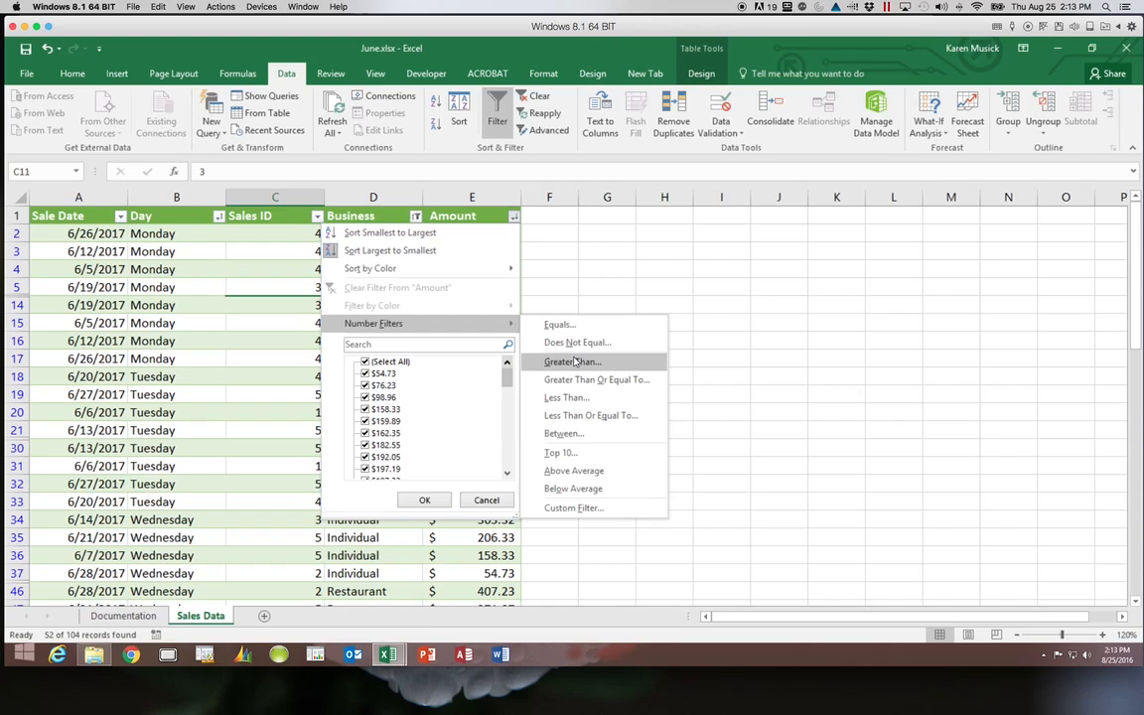
pyautogui.click(574, 364)
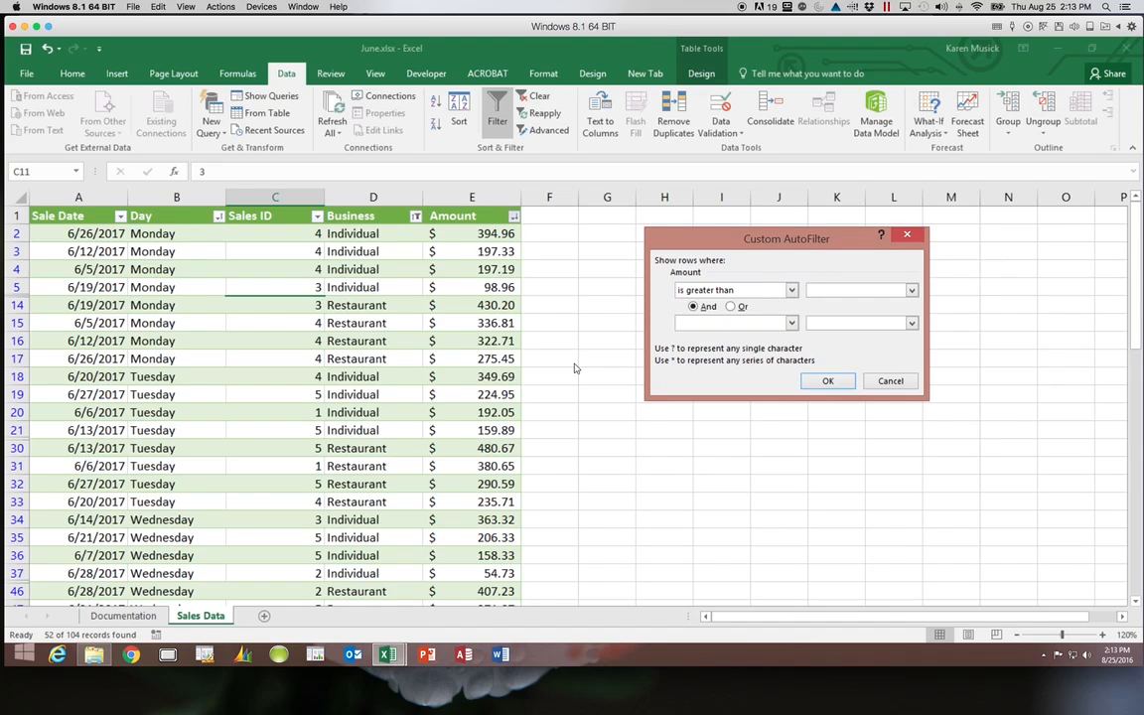
pyautogui.write('400')
pyautogui.click(827, 380)
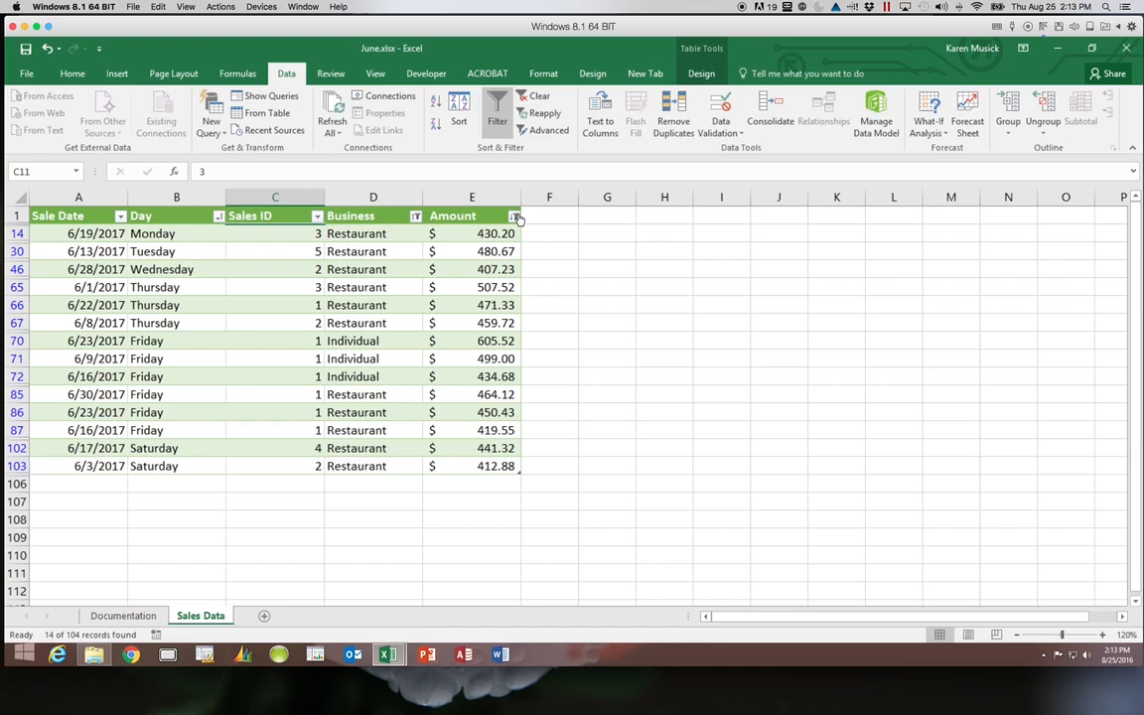
# - Extend the Amount column's custom filter with a second And condition for values less than 500
pyautogui.click(514, 217)
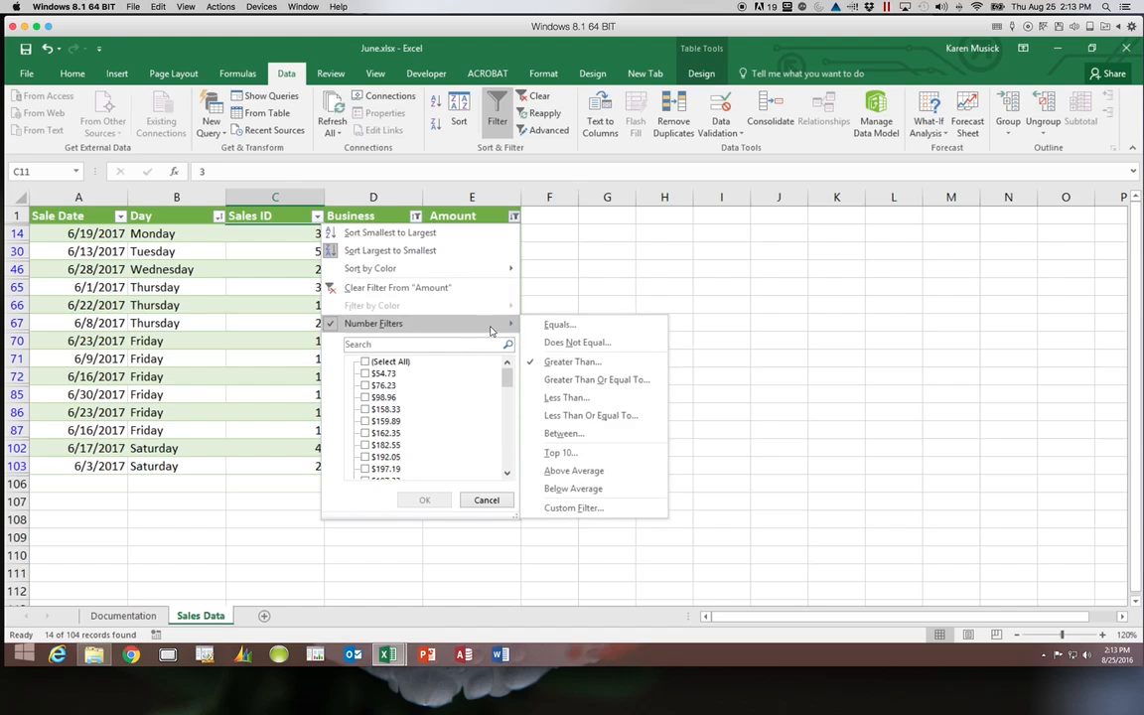
pyautogui.click(568, 361)
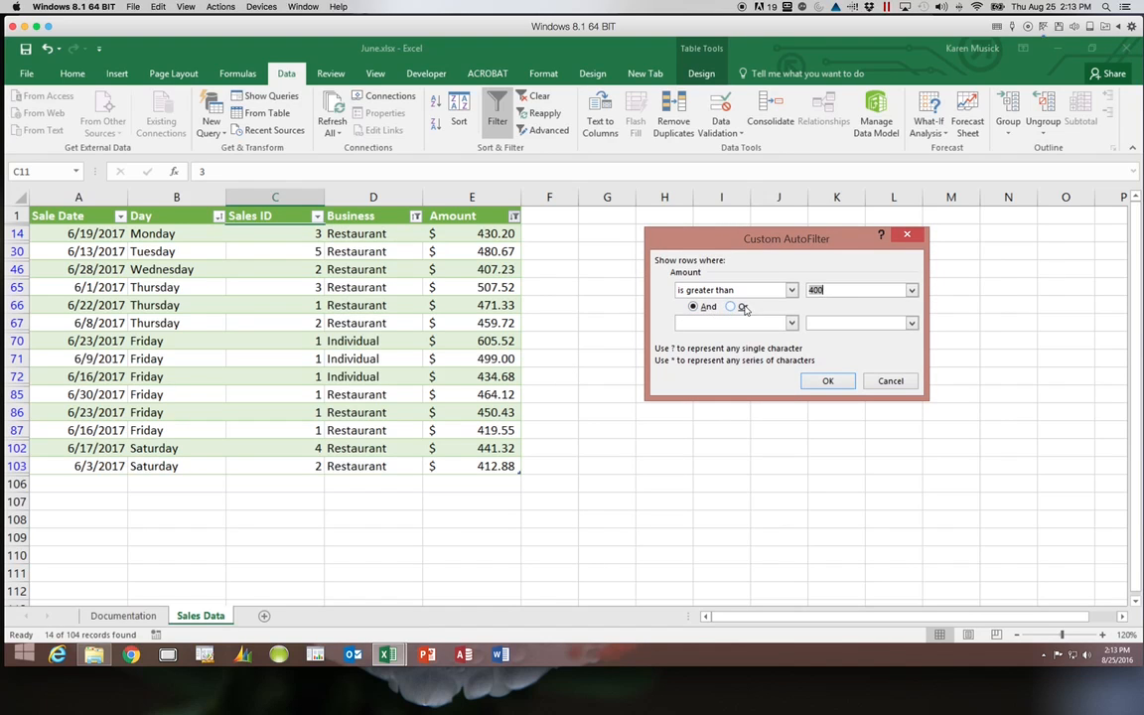
pyautogui.click(791, 323)
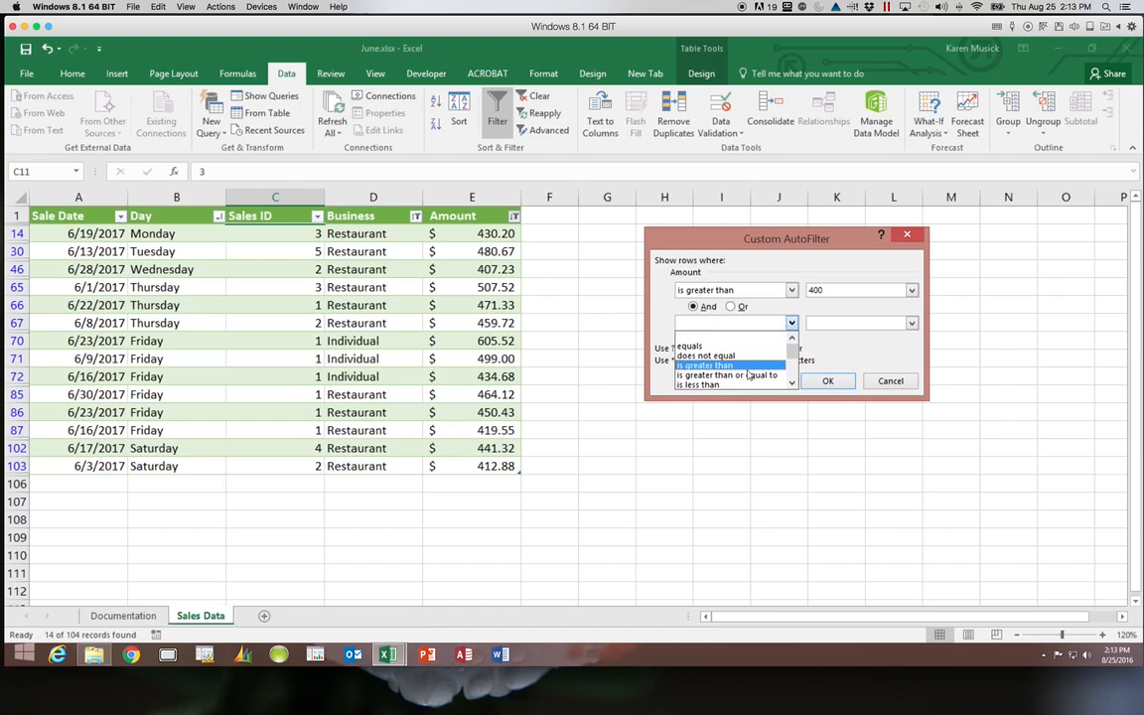
pyautogui.click(747, 385)
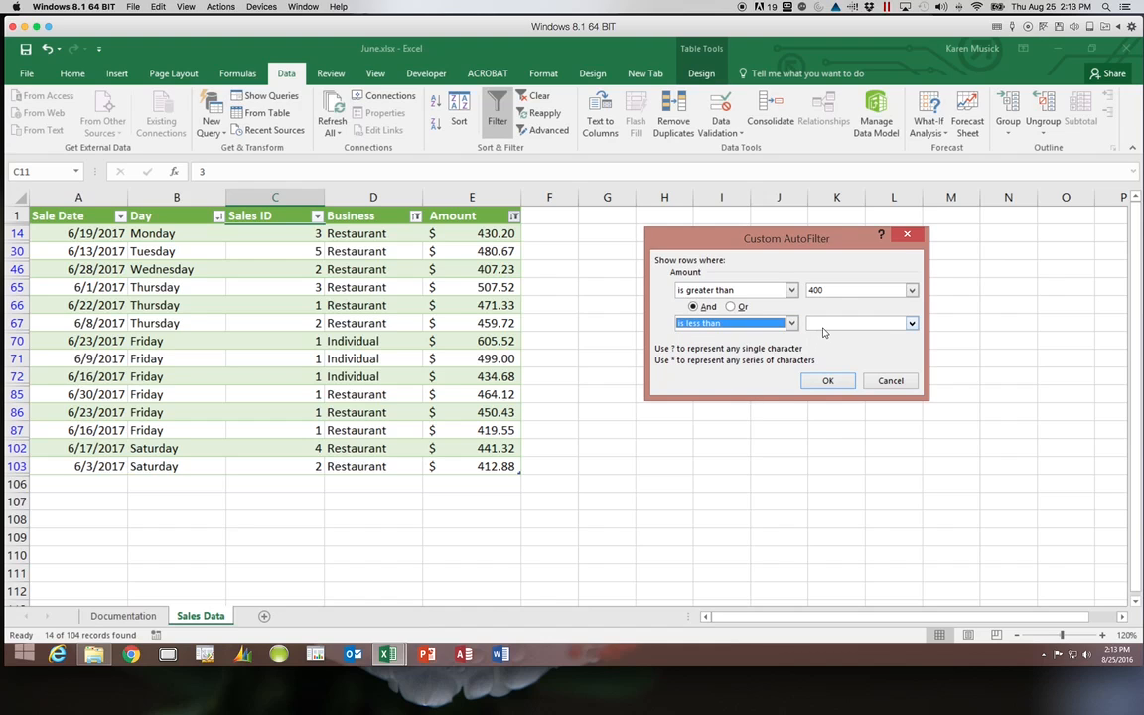
pyautogui.click(823, 324)
pyautogui.write('500')
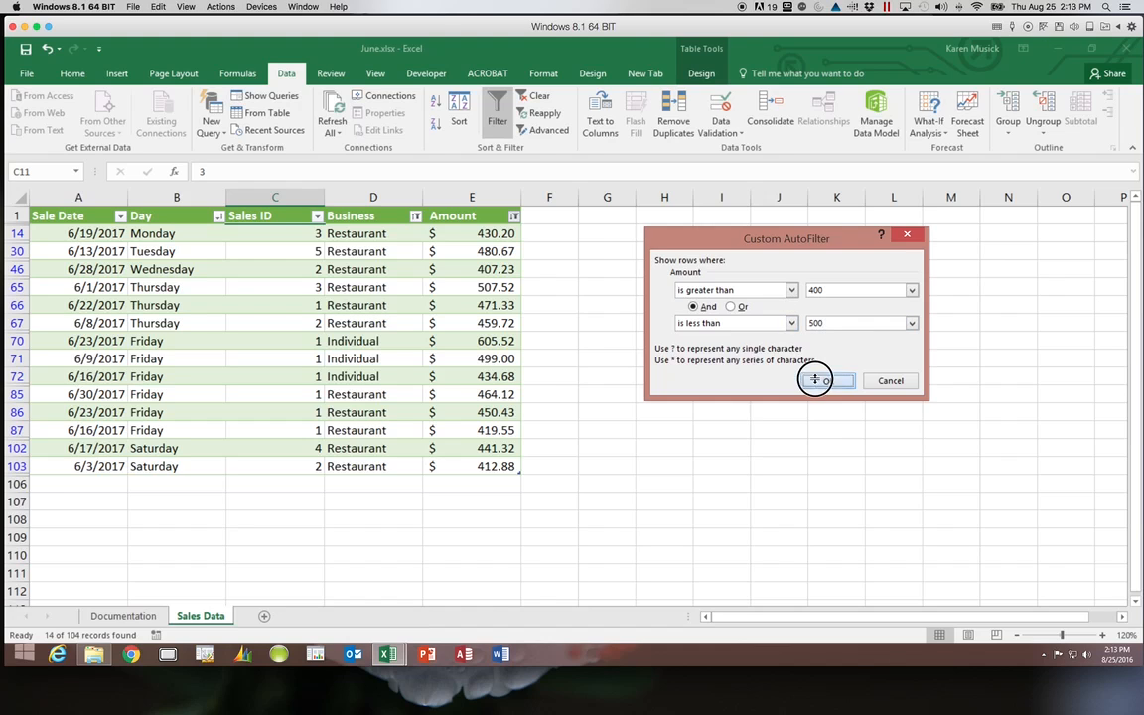
pyautogui.click(823, 380)
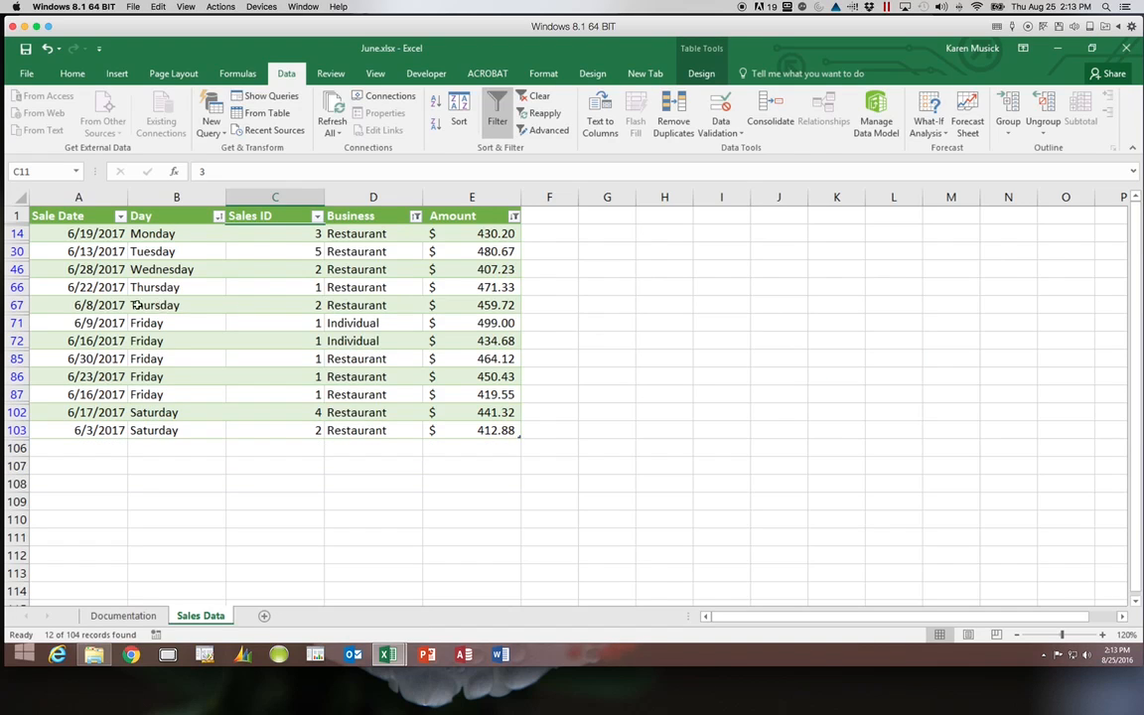
pyautogui.click(514, 216)
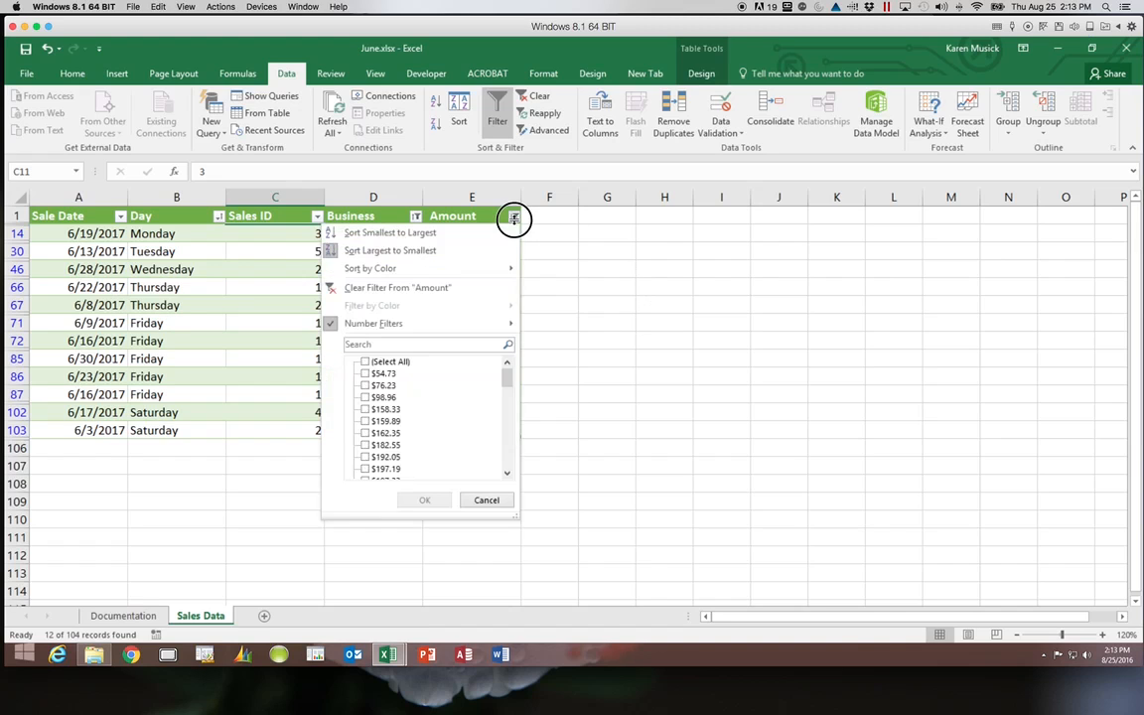
pyautogui.moveTo(509, 324)
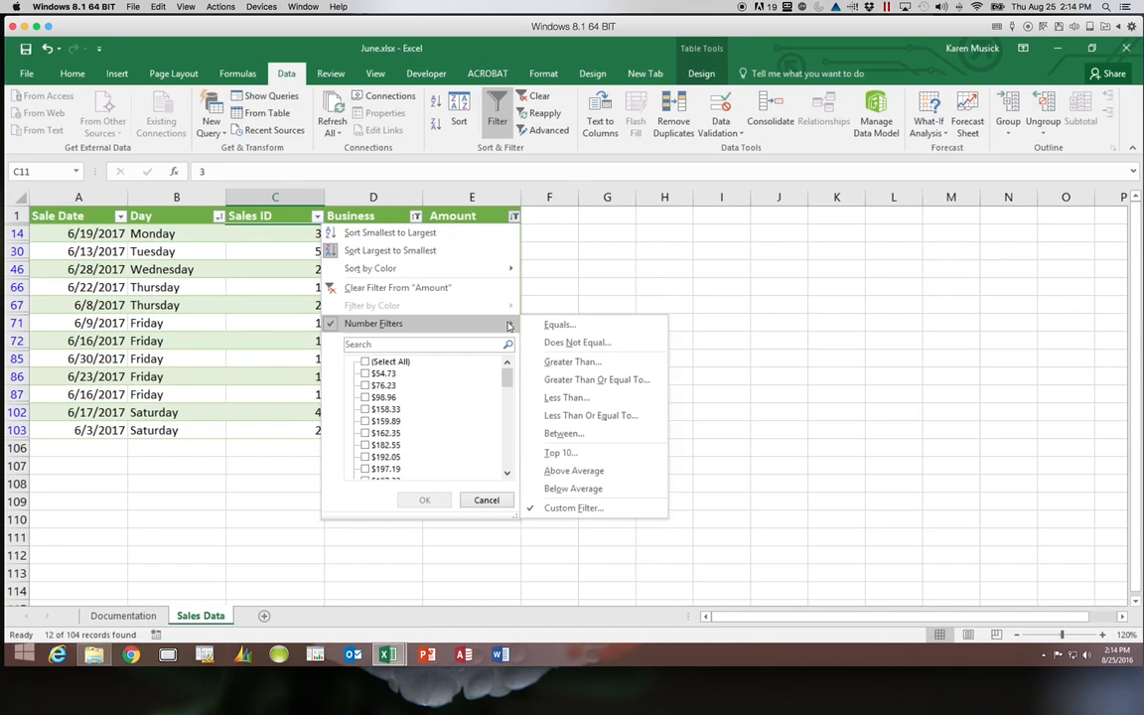
pyautogui.click(584, 364)
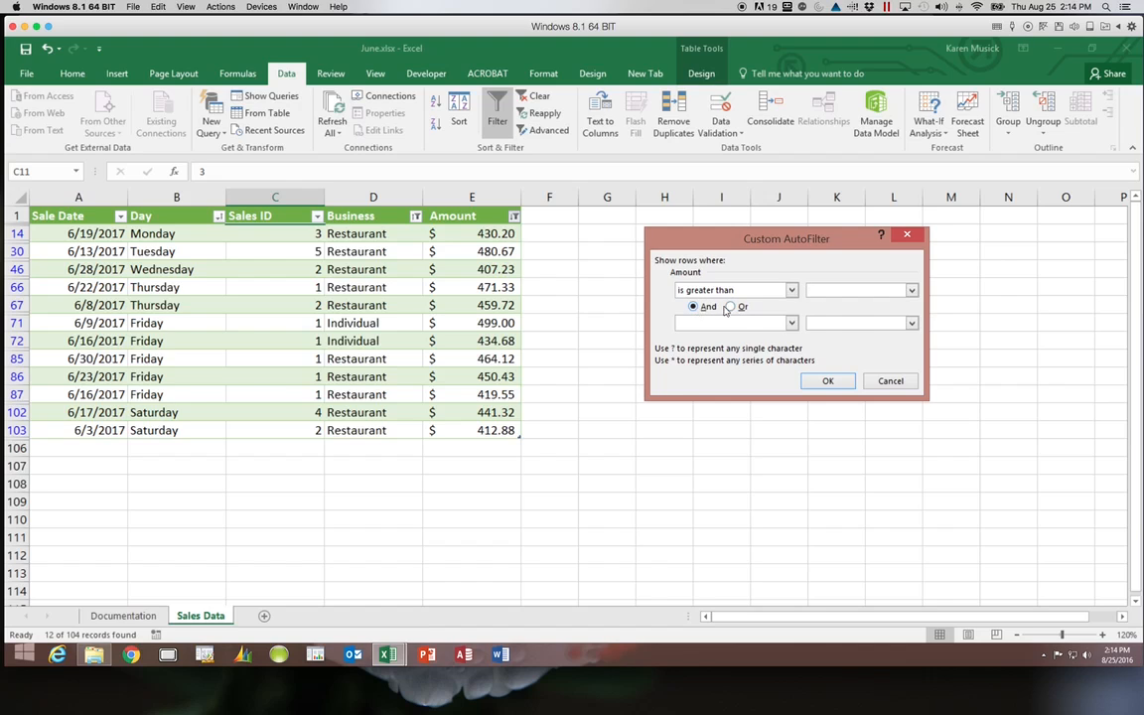
pyautogui.click(889, 383)
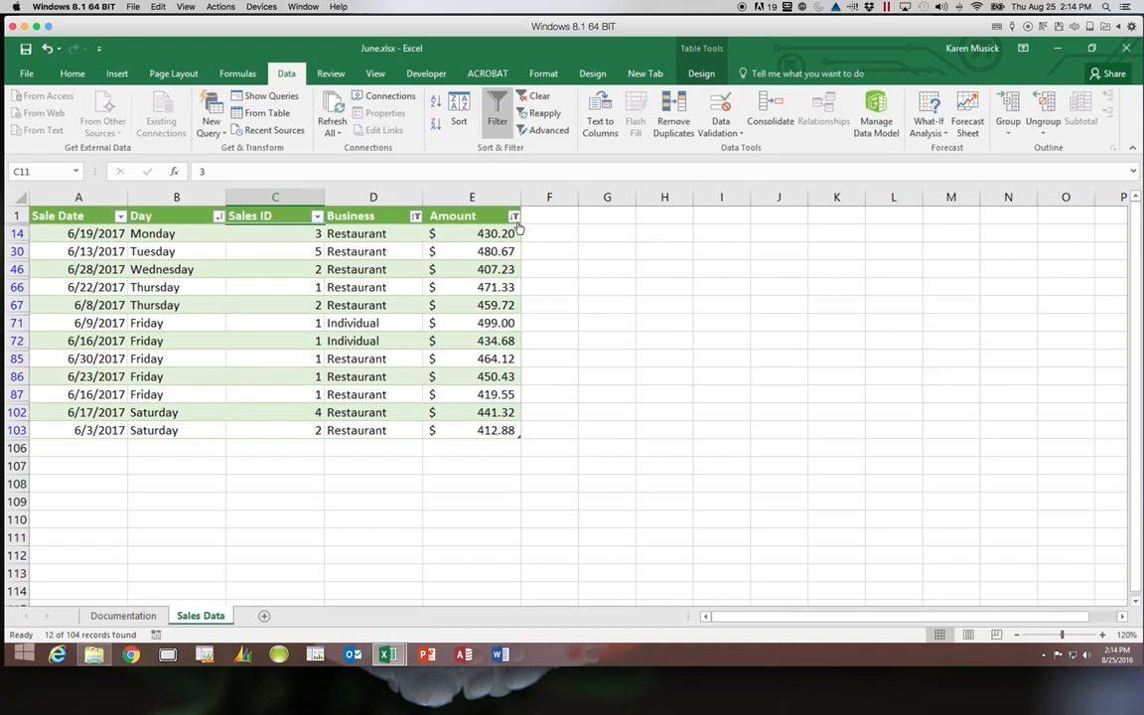
# - Clear the filter from the Amount column and select all values in the Business filter
pyautogui.click(513, 216)
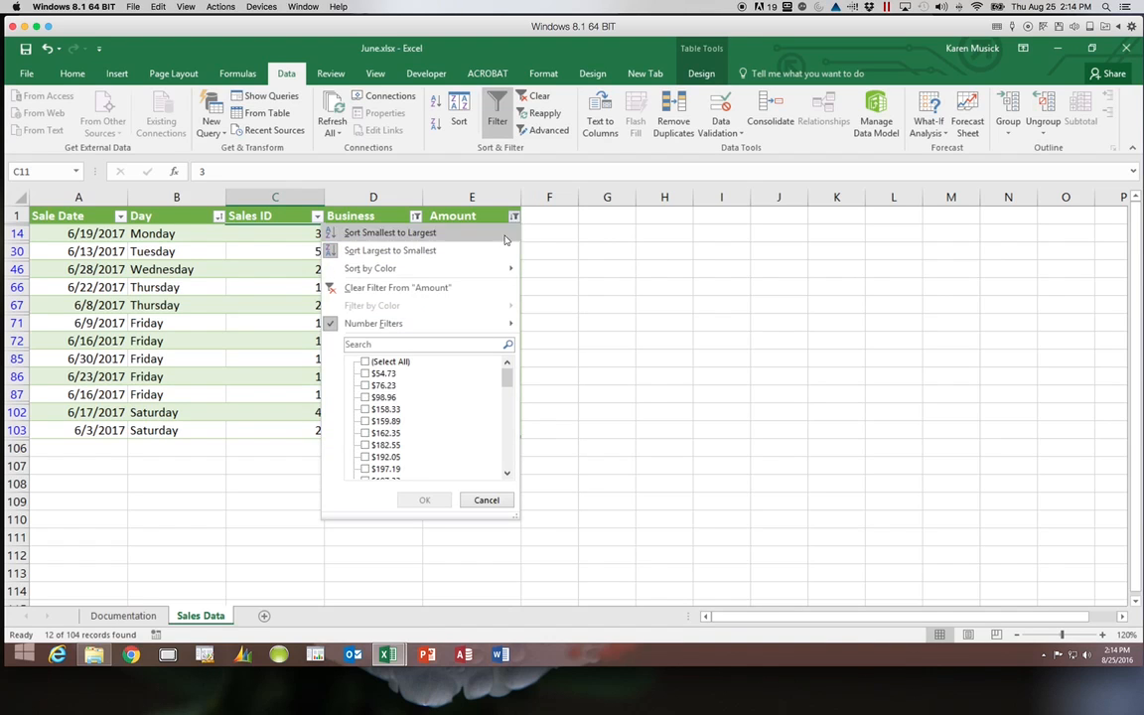
pyautogui.click(399, 287)
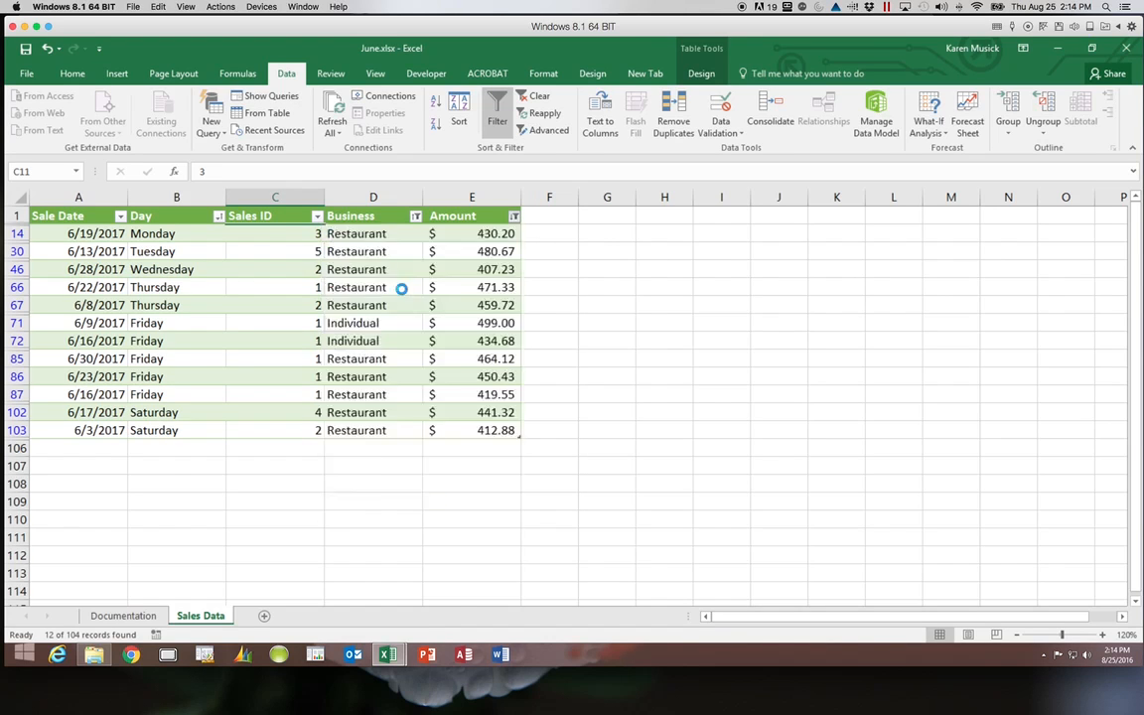
pyautogui.click(416, 216)
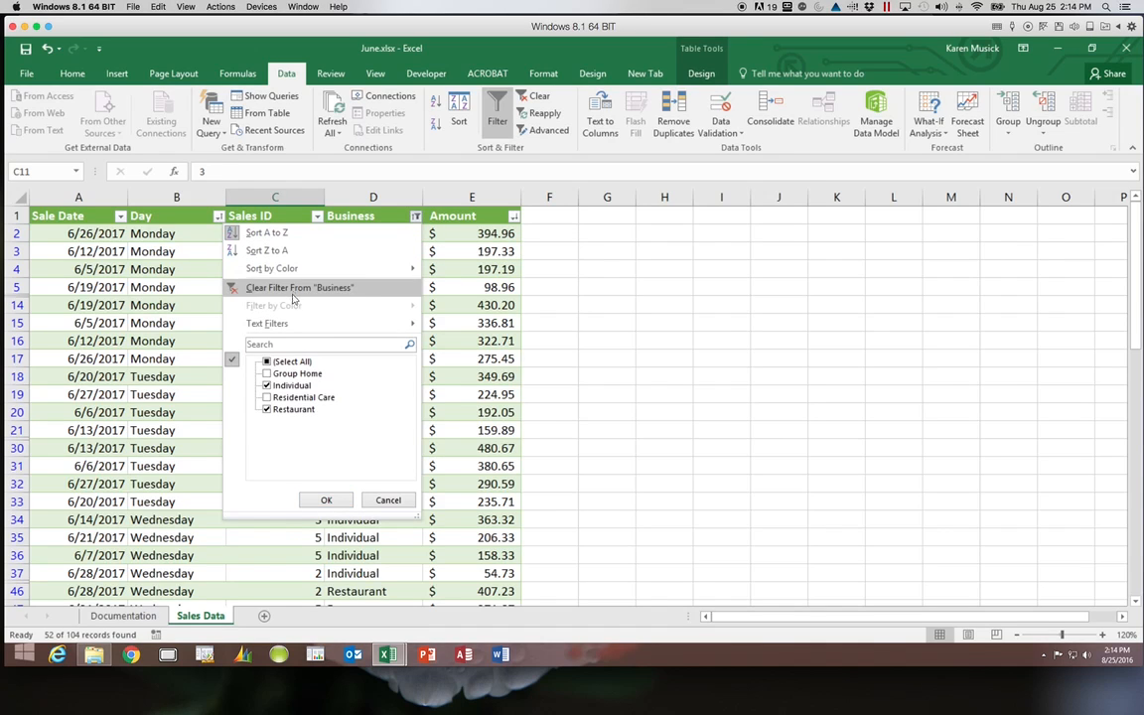
pyautogui.click(266, 361)
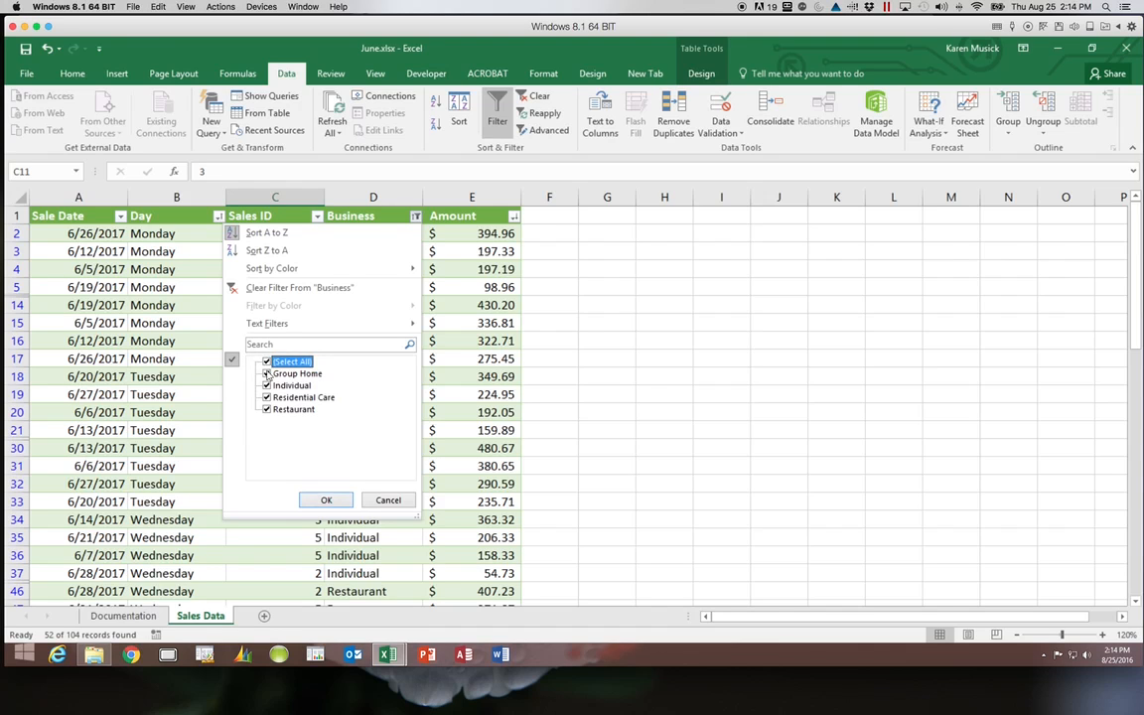
pyautogui.click(310, 498)
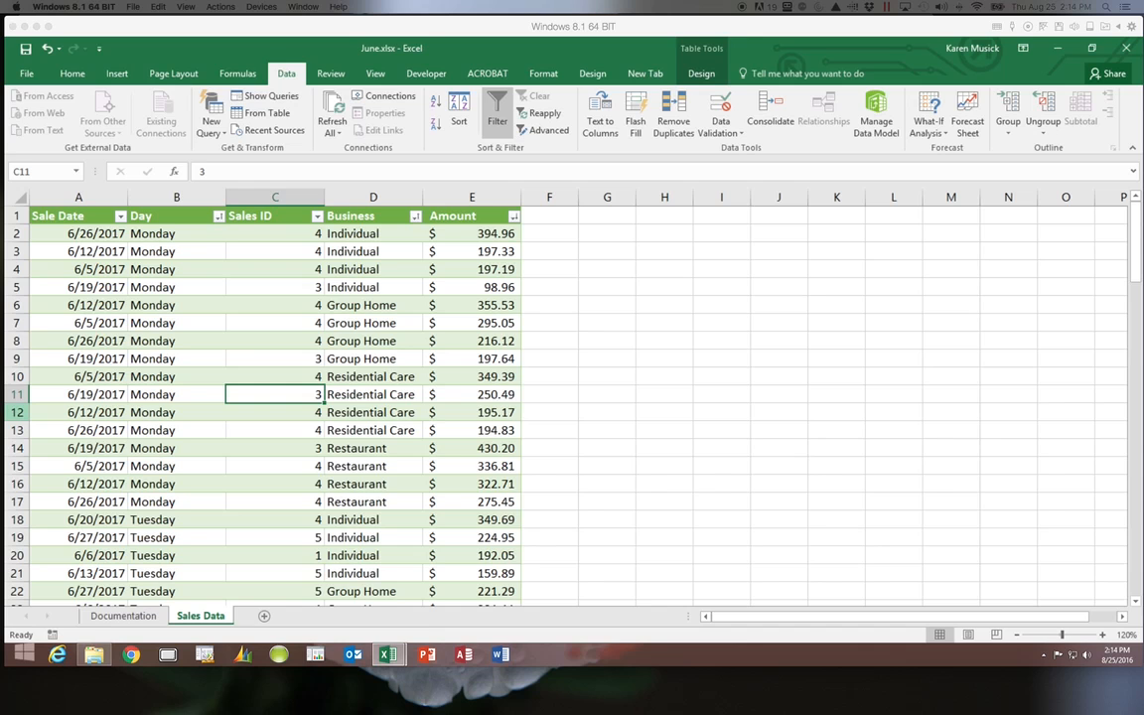
# - Insert a slicer for the Sales ID column of the sales table
pyautogui.click(701, 74)
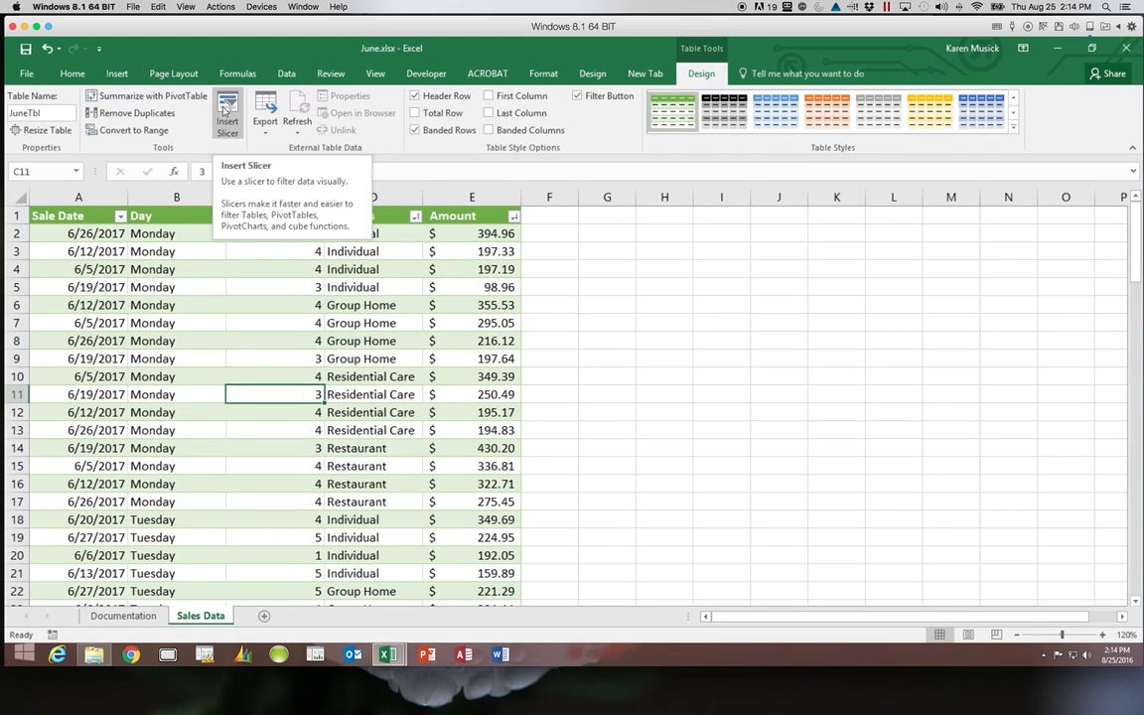
pyautogui.click(227, 127)
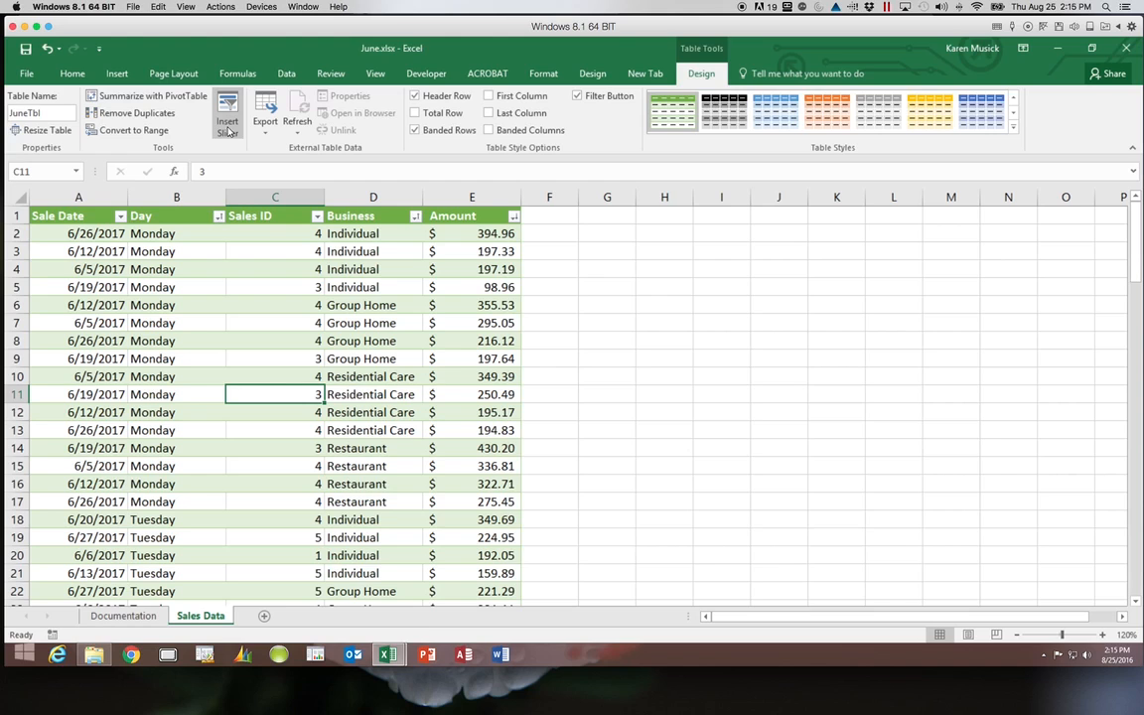
pyautogui.click(227, 127)
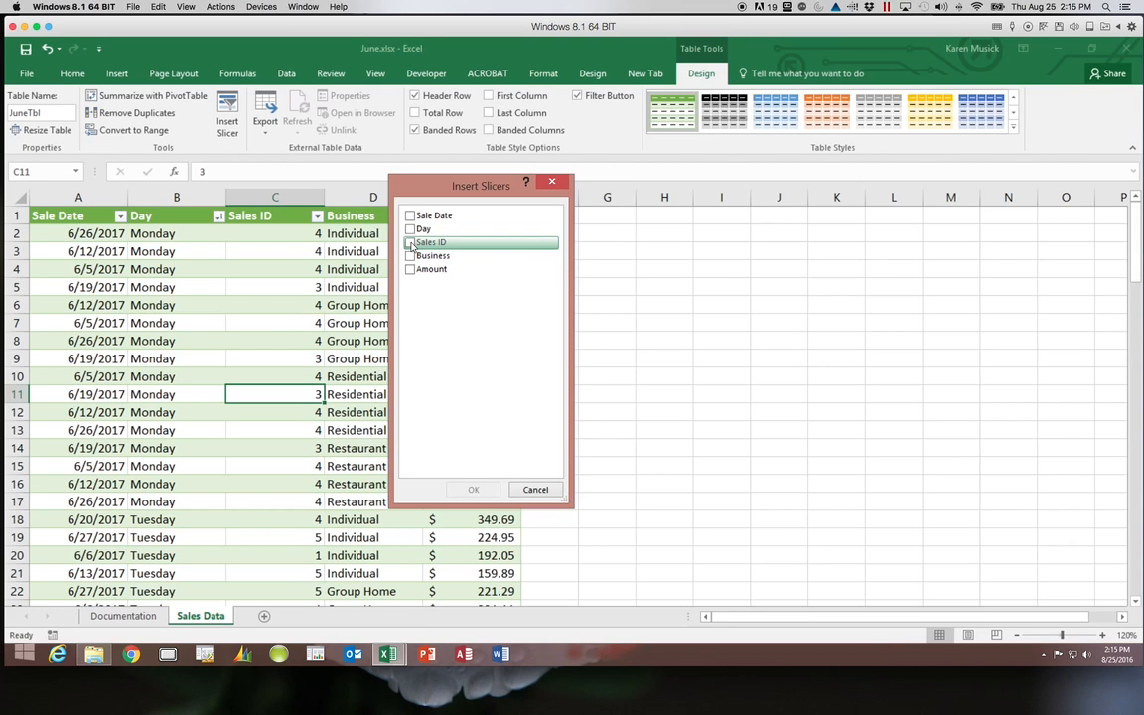
pyautogui.click(410, 244)
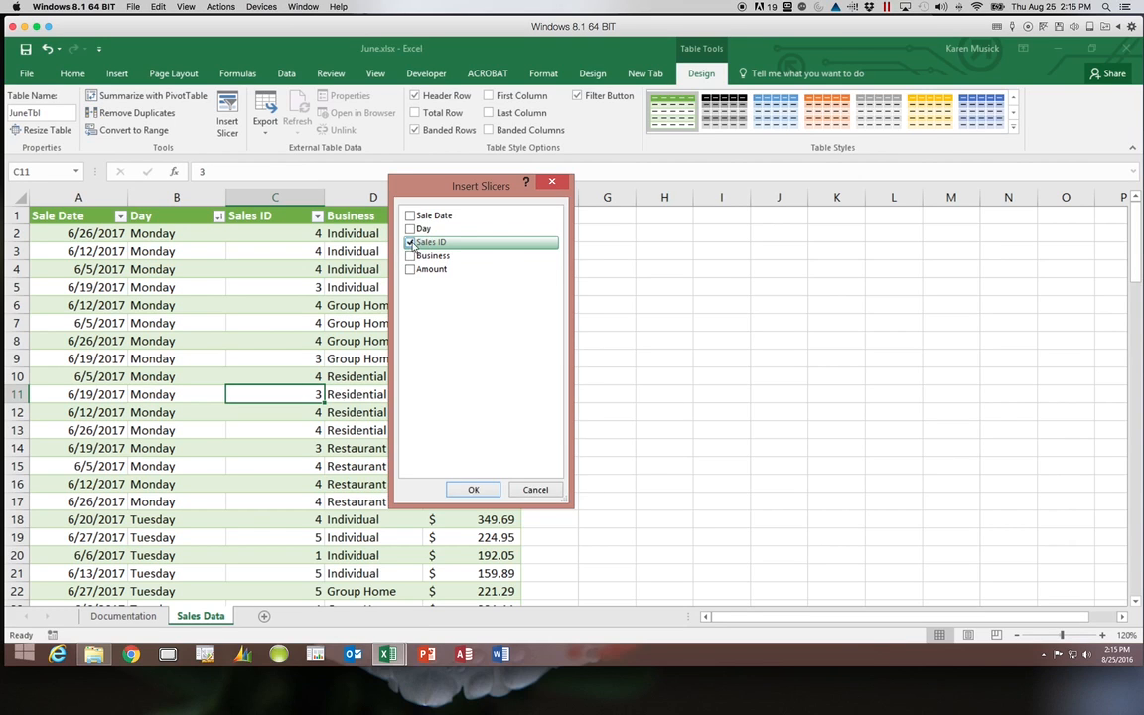
pyautogui.click(467, 491)
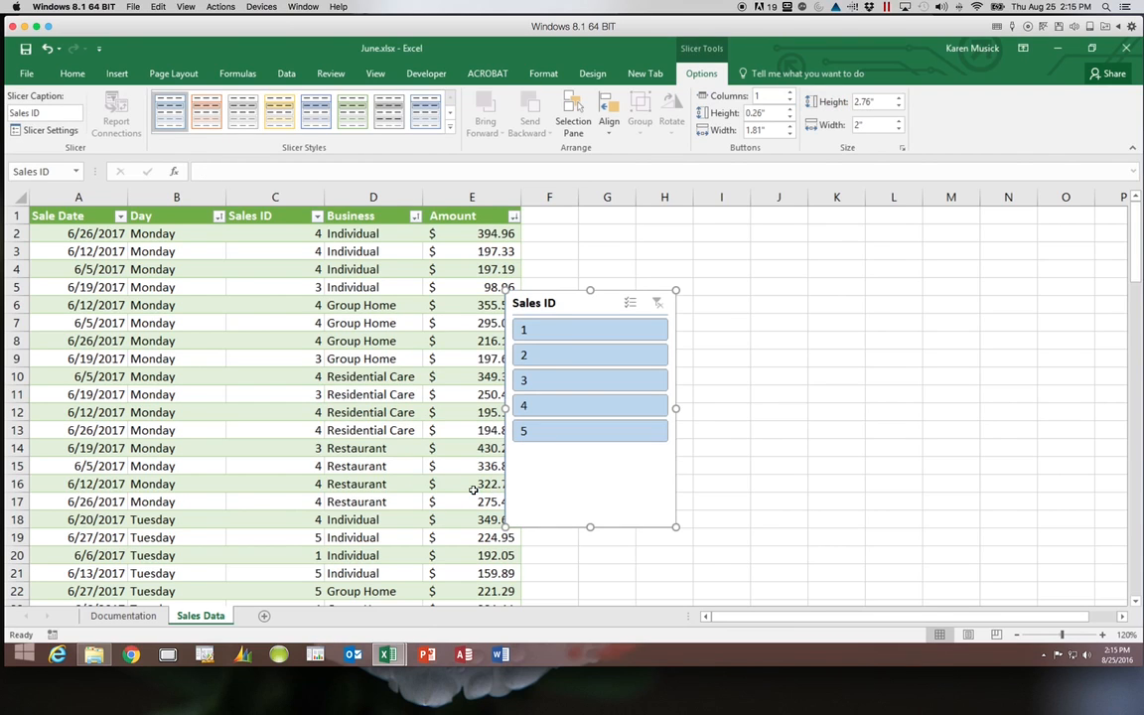
pyautogui.hscroll(1, 571, 304)
pyautogui.click(570, 303)
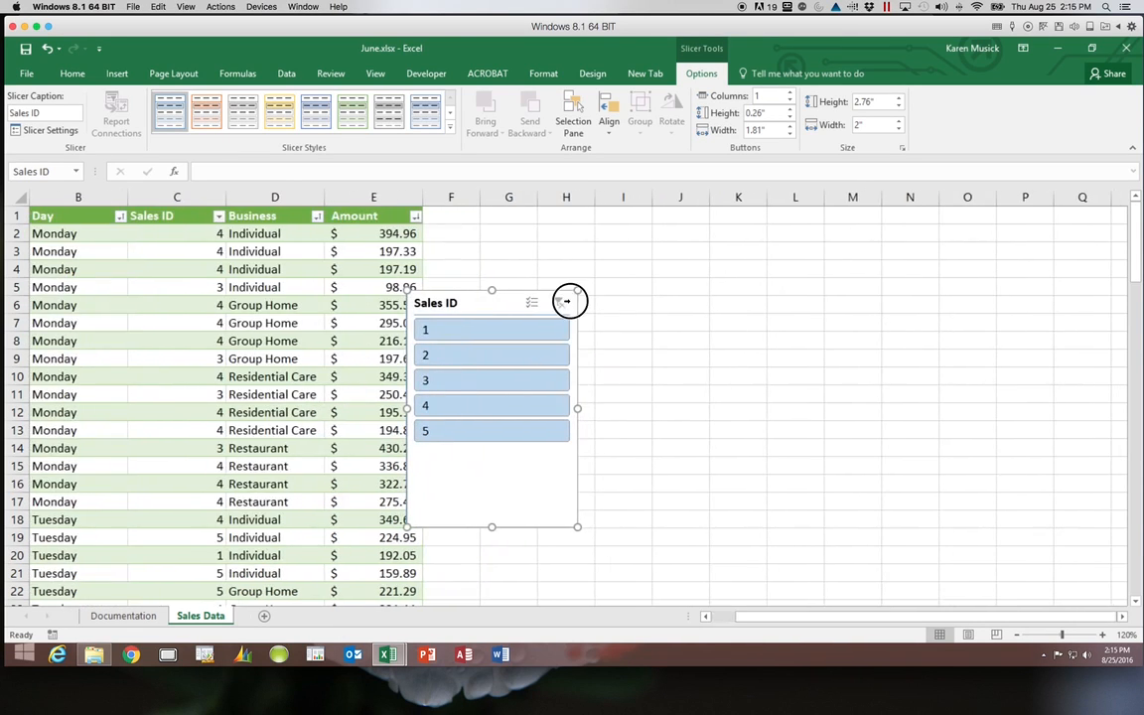
# - Move the Sales ID slicer beside the sales table, starting at column G, and apply the dark green slicer style
pyautogui.moveTo(491, 303); pyautogui.dragTo(553, 224)
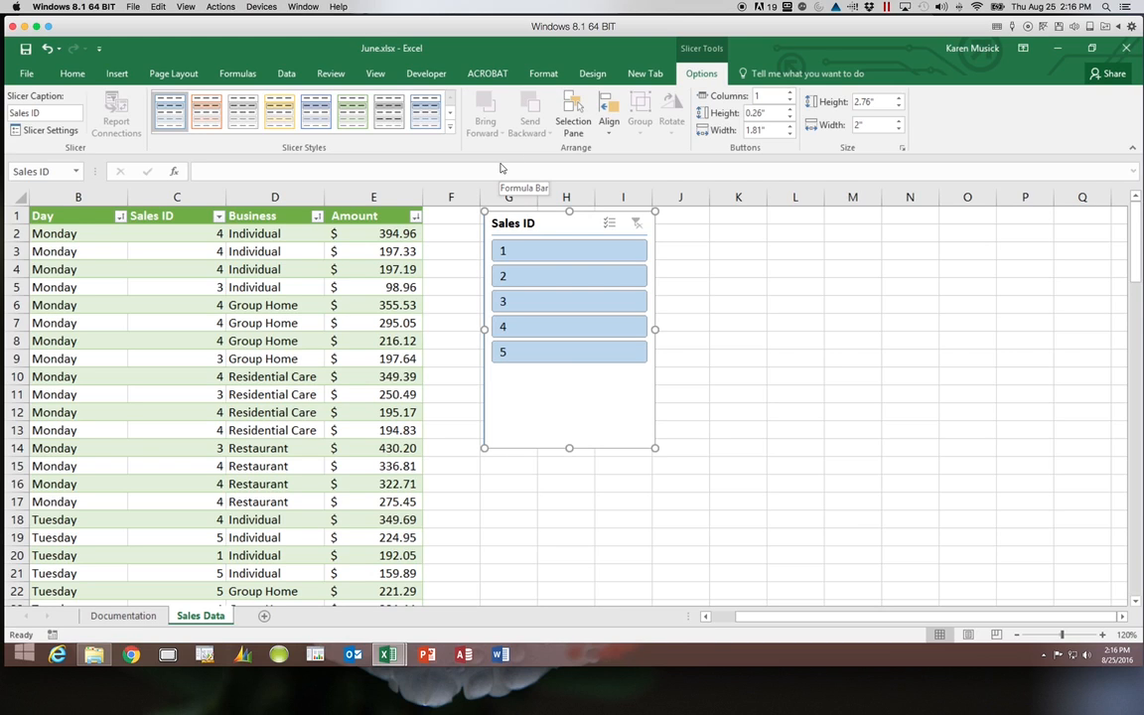
pyautogui.click(450, 130)
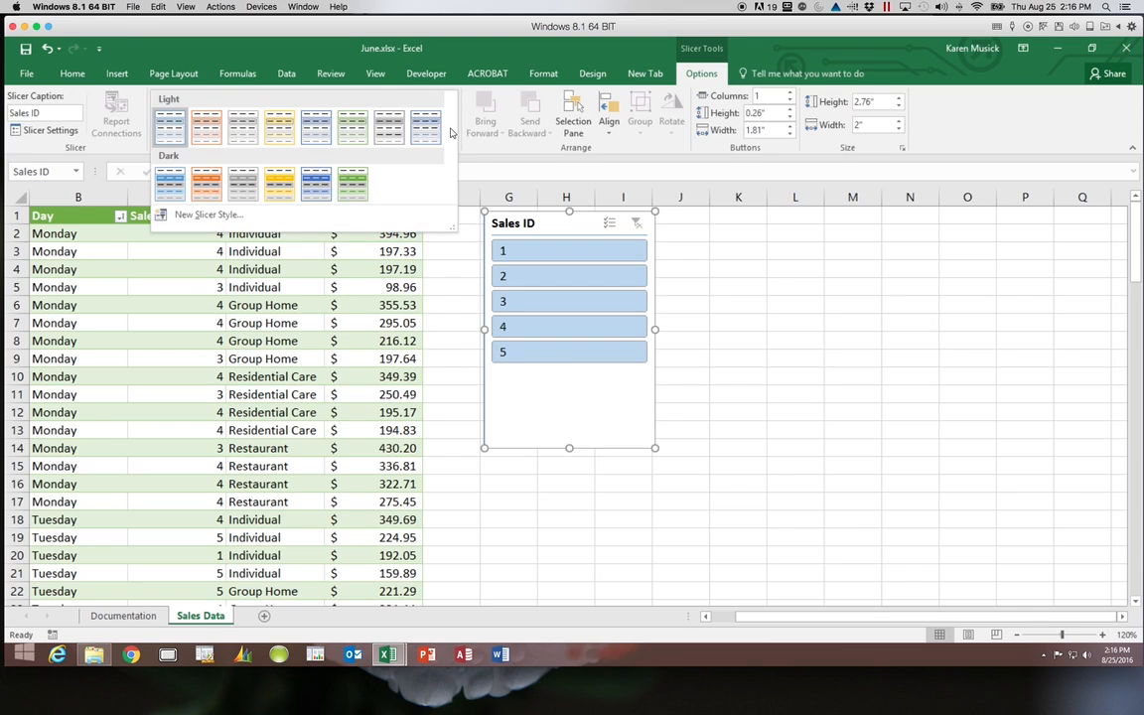
pyautogui.click(350, 179)
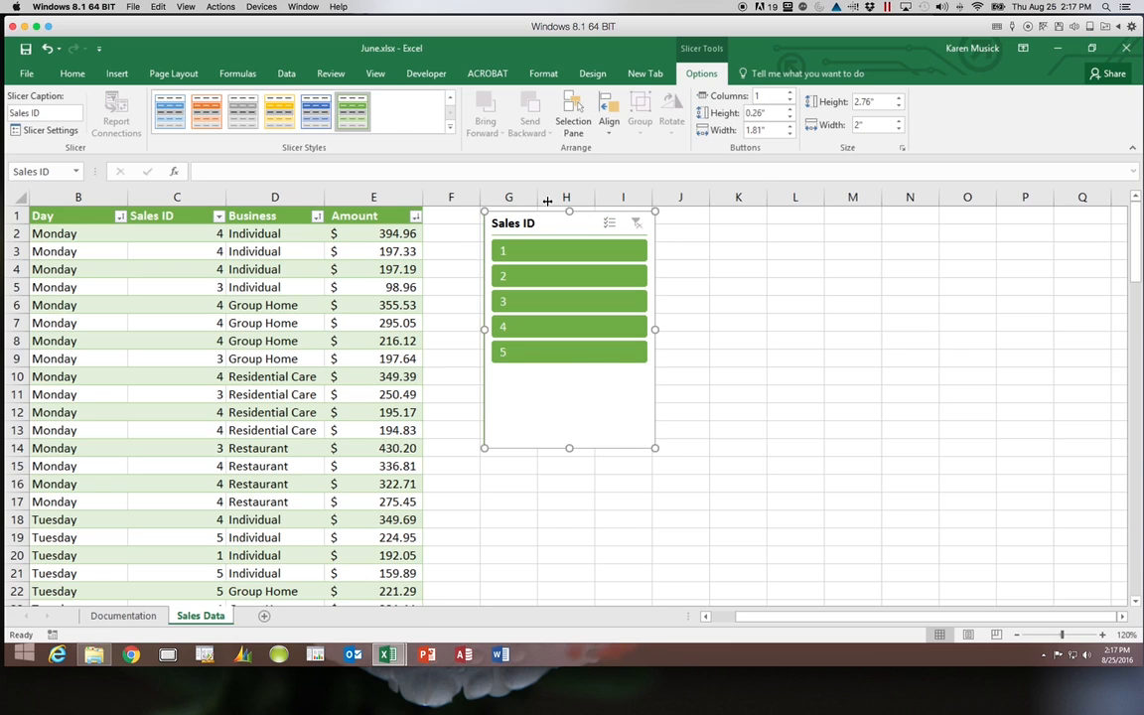
# - Set the Sales ID slicer's height to 1.9" and its width to 1.25"
pyautogui.click(878, 100)
pyautogui.click(876, 102)
pyautogui.write('1.9')
pyautogui.click(876, 122)
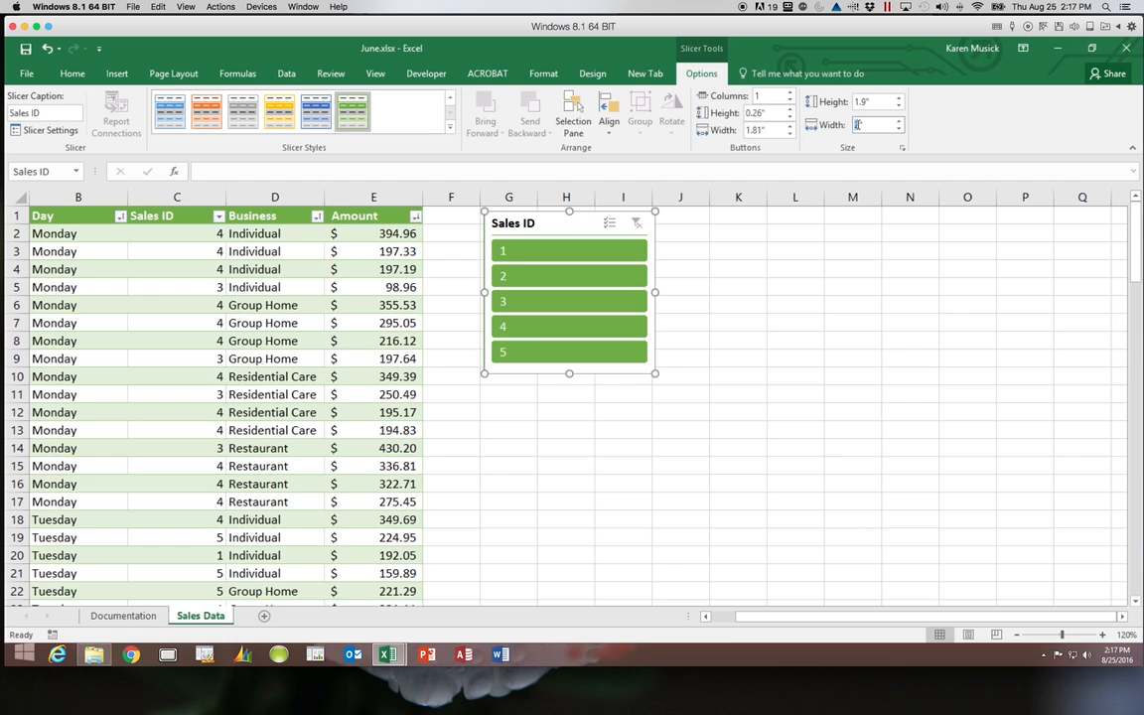
pyautogui.write('1.25')
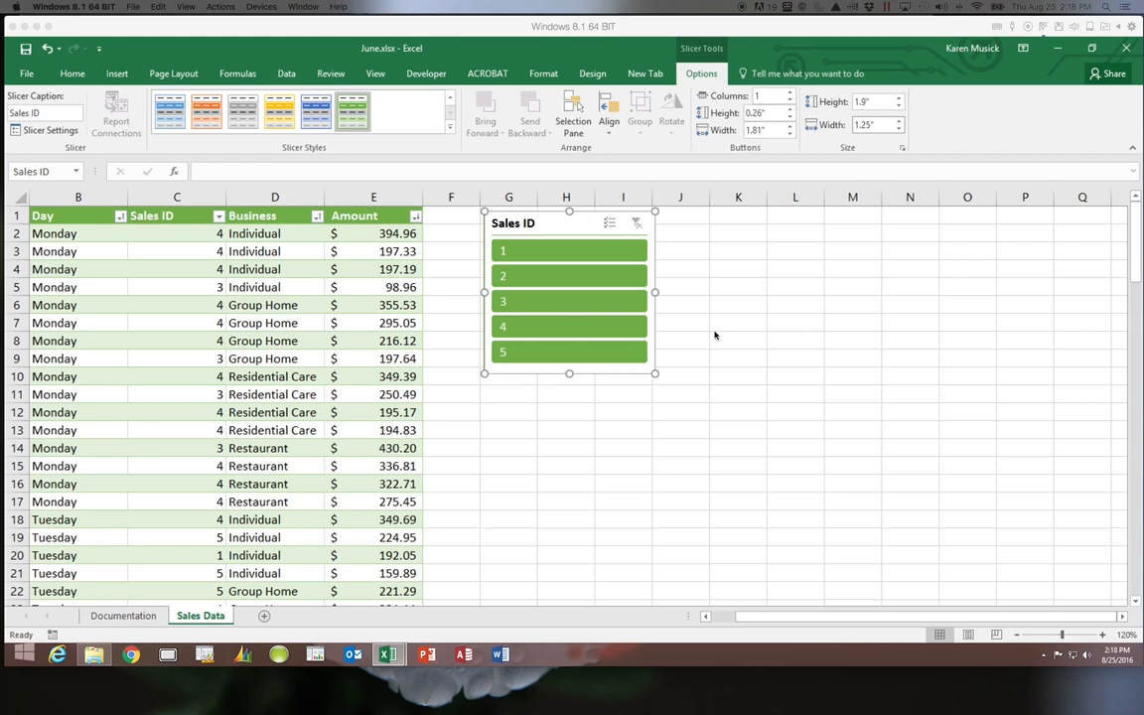
pyautogui.click(584, 251)
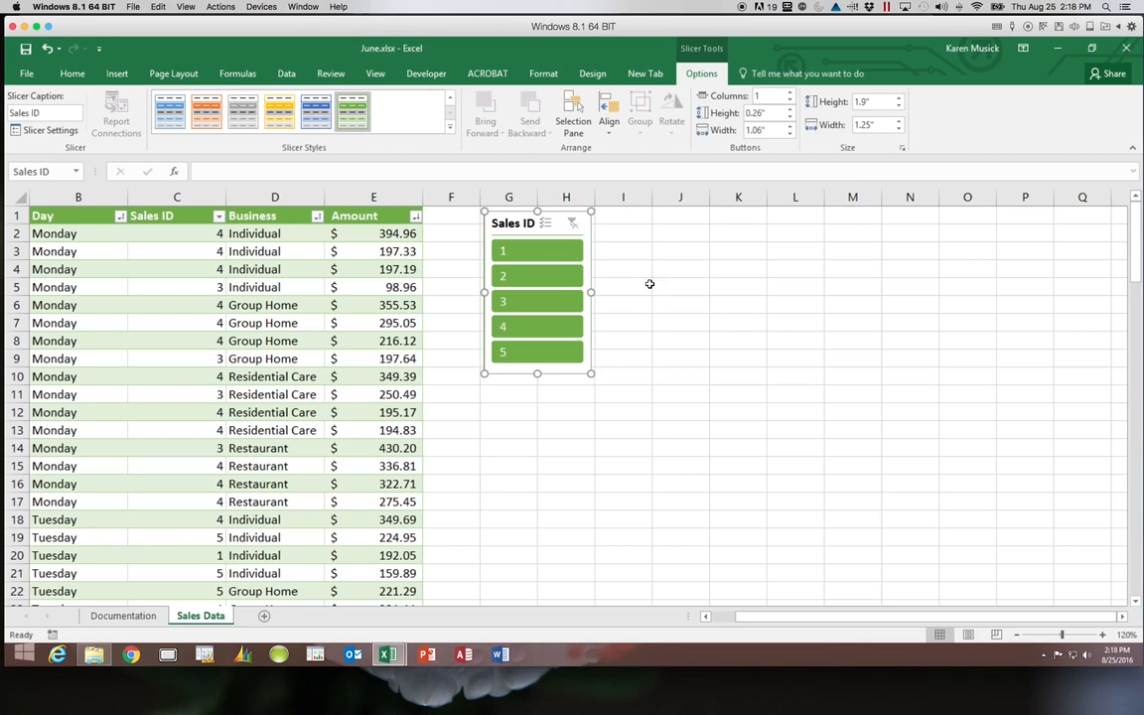
# - Filter the table with the slicer to sales ID 1, and extend the selection to IDs 1 through 3
pyautogui.click(553, 253)
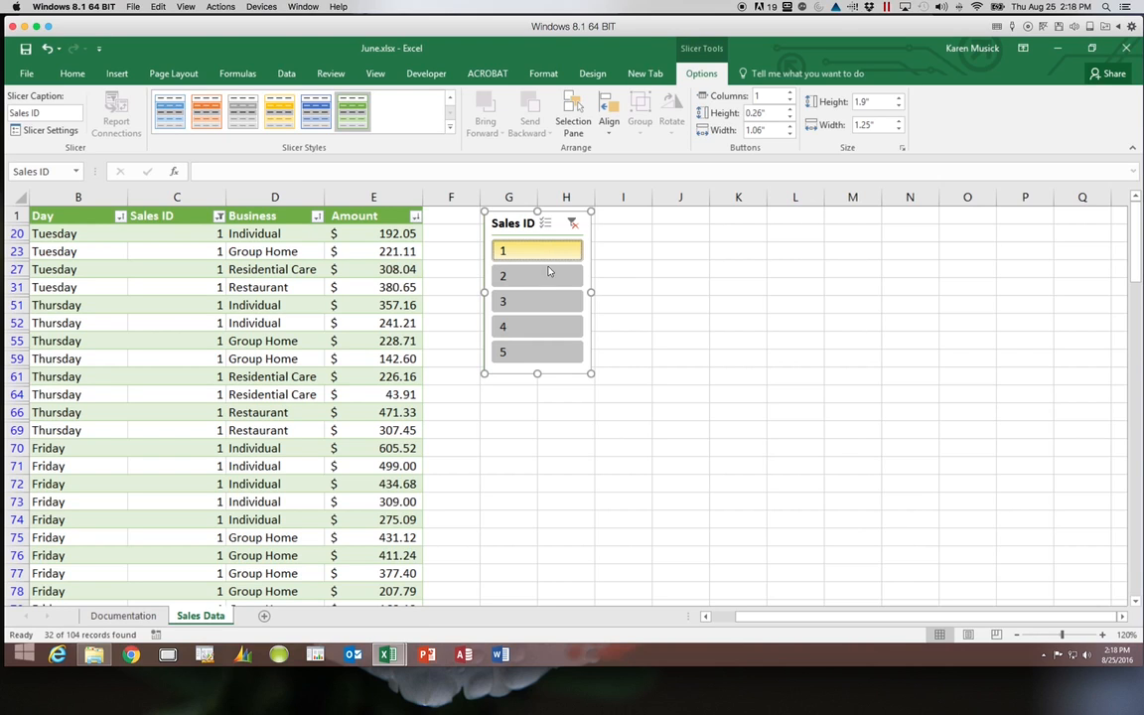
pyautogui.hscroll(-2, 551, 283)
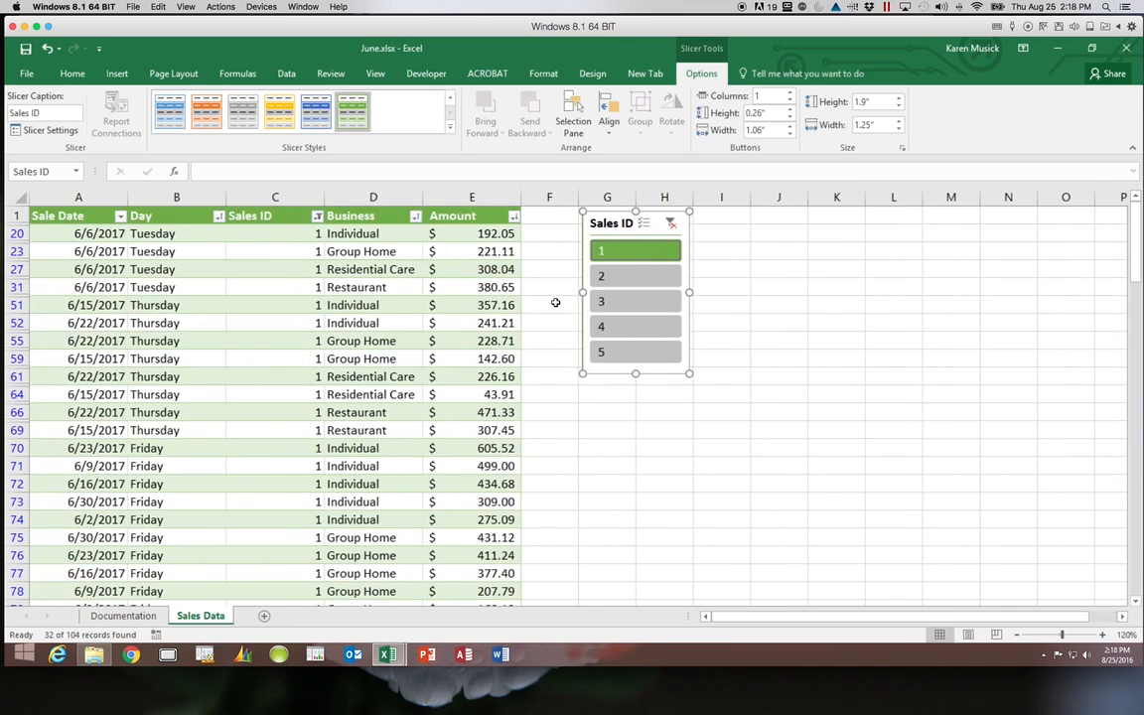
pyautogui.keyDown('shift'); pyautogui.click(621, 303); pyautogui.keyUp('shift')
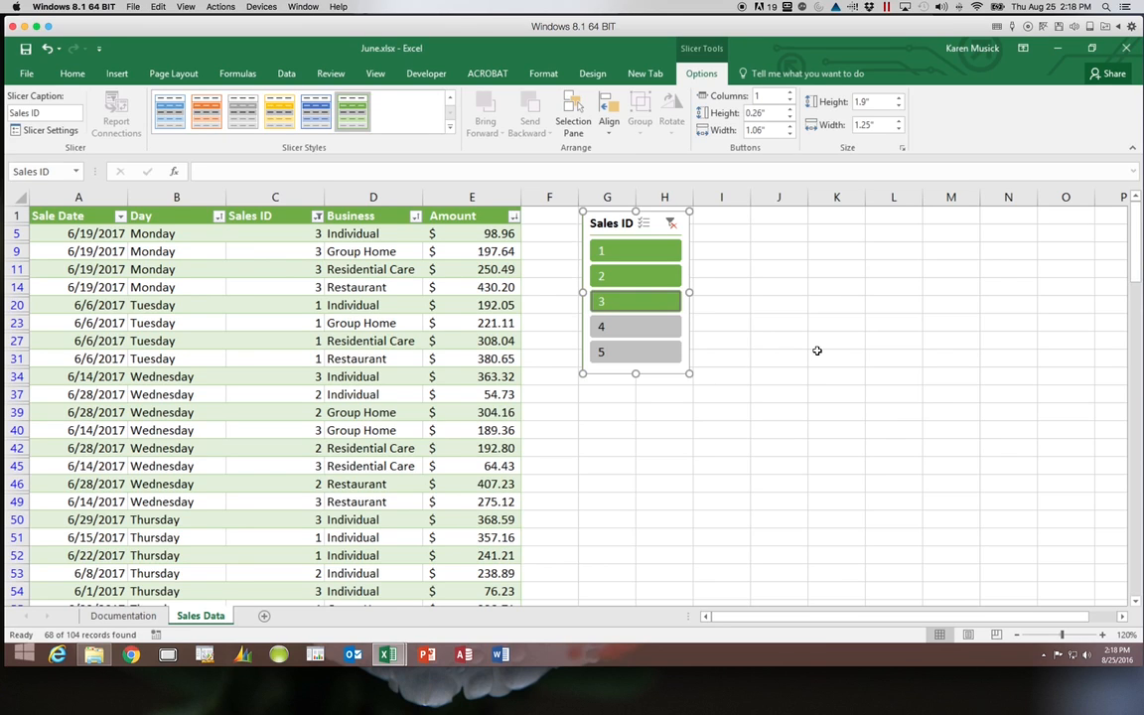
pyautogui.hscroll(3, 817, 350)
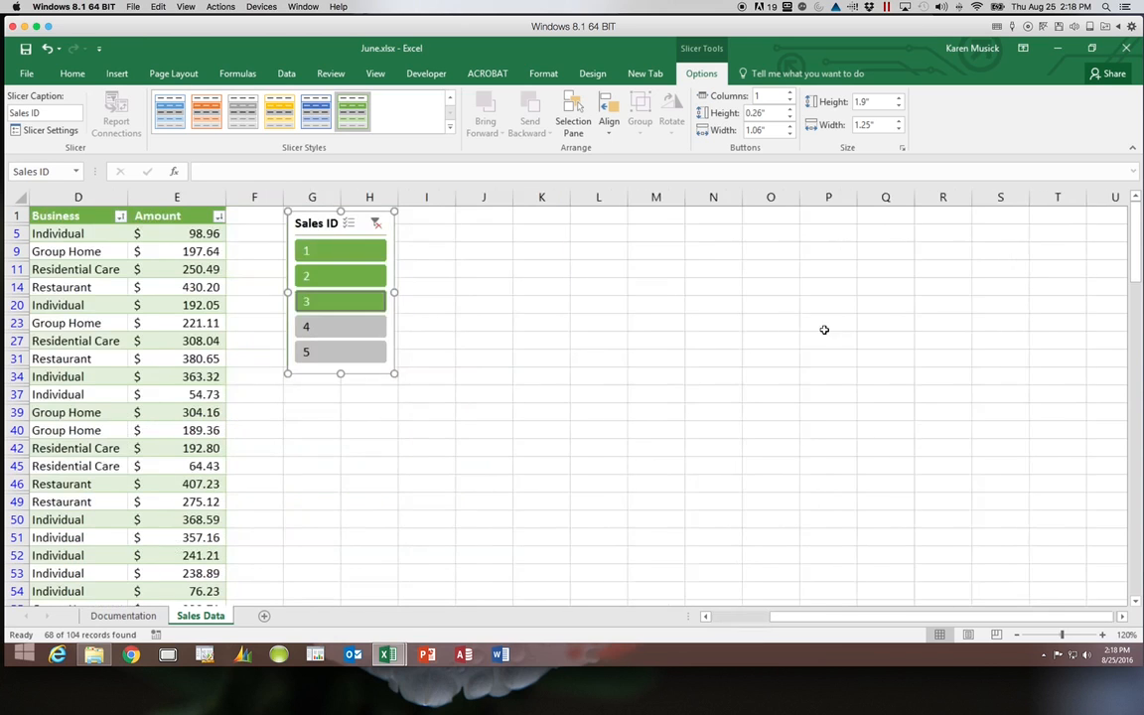
# - Filter the table with the slicer to the non-adjacent sales IDs 1 and 5, and clear the slicer's filter
pyautogui.click(332, 250)
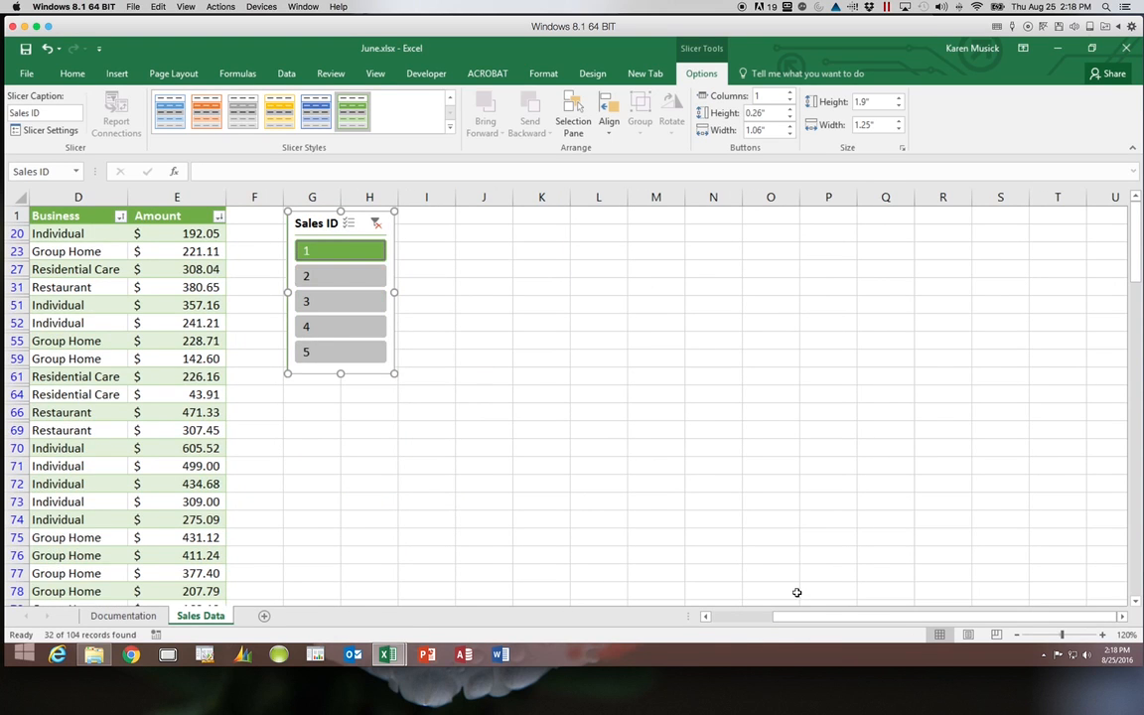
pyautogui.moveTo(802, 616); pyautogui.dragTo(707, 608)
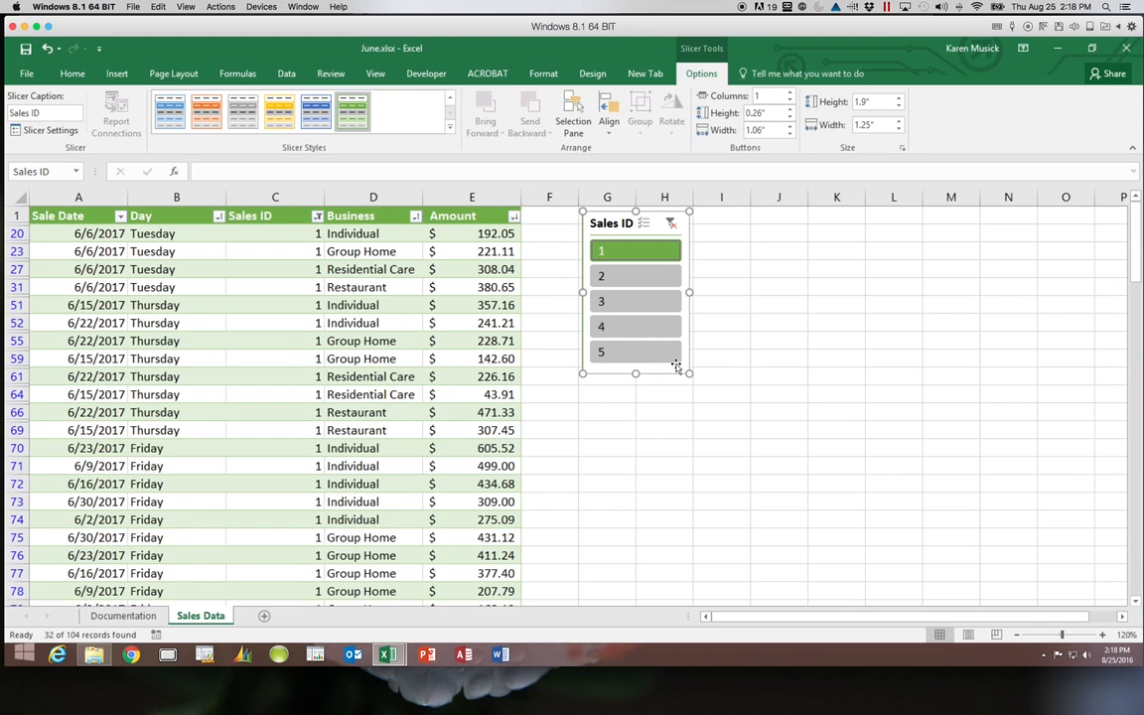
pyautogui.keyDown('ctrl'); pyautogui.click(640, 356); pyautogui.keyUp('ctrl')
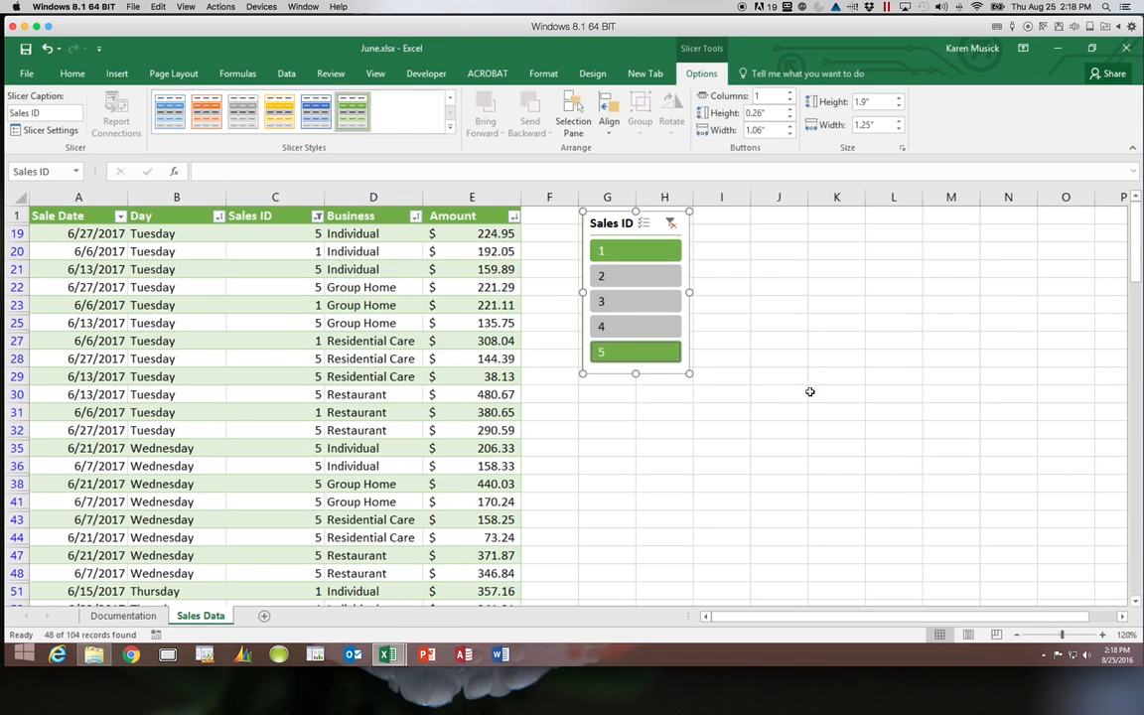
pyautogui.click(673, 227)
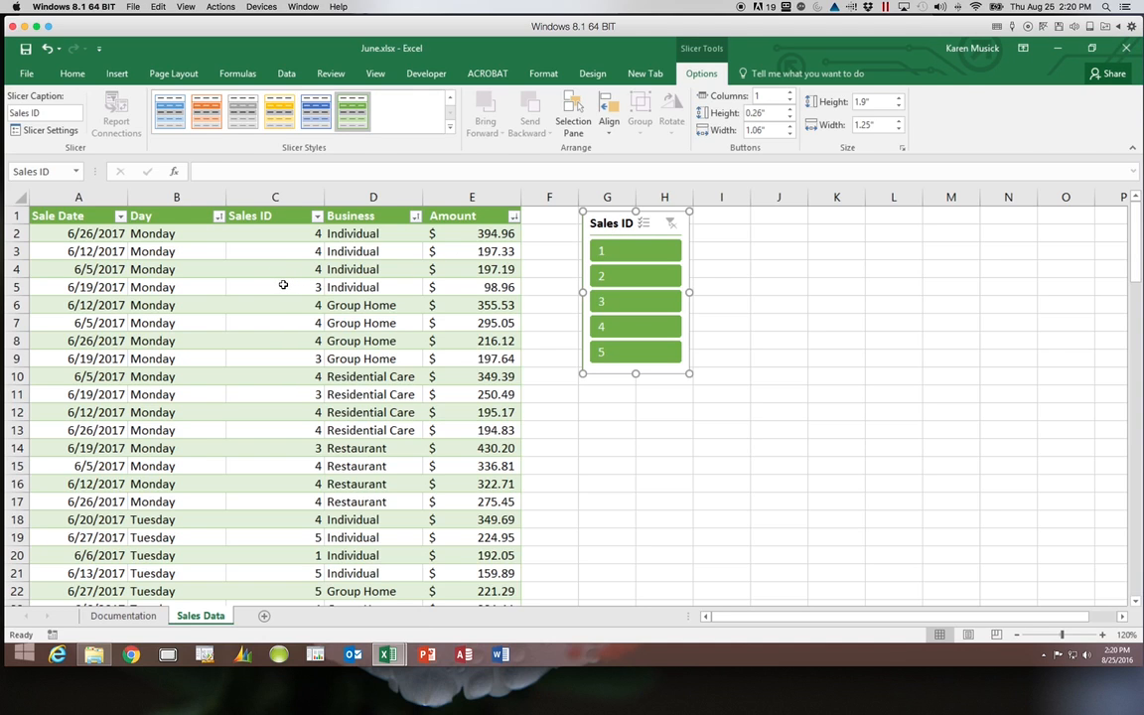
# - Select cell C5 in the sales table and review the table design options and data commands available for it
pyautogui.click(283, 285)
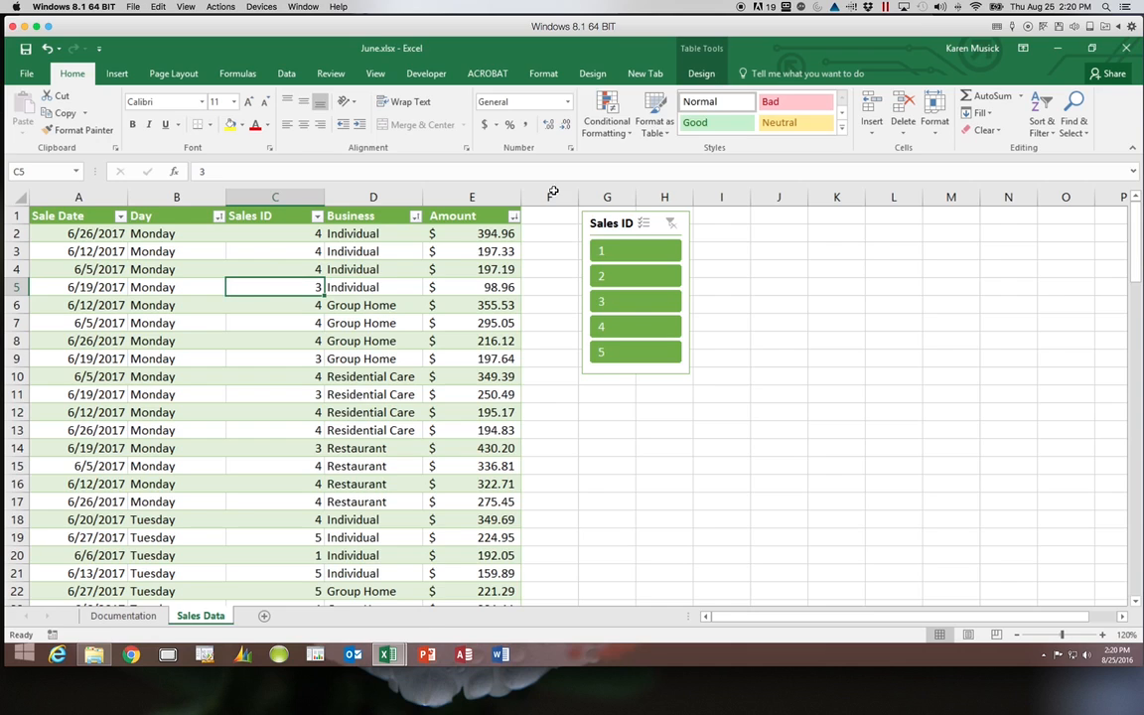
pyautogui.click(705, 76)
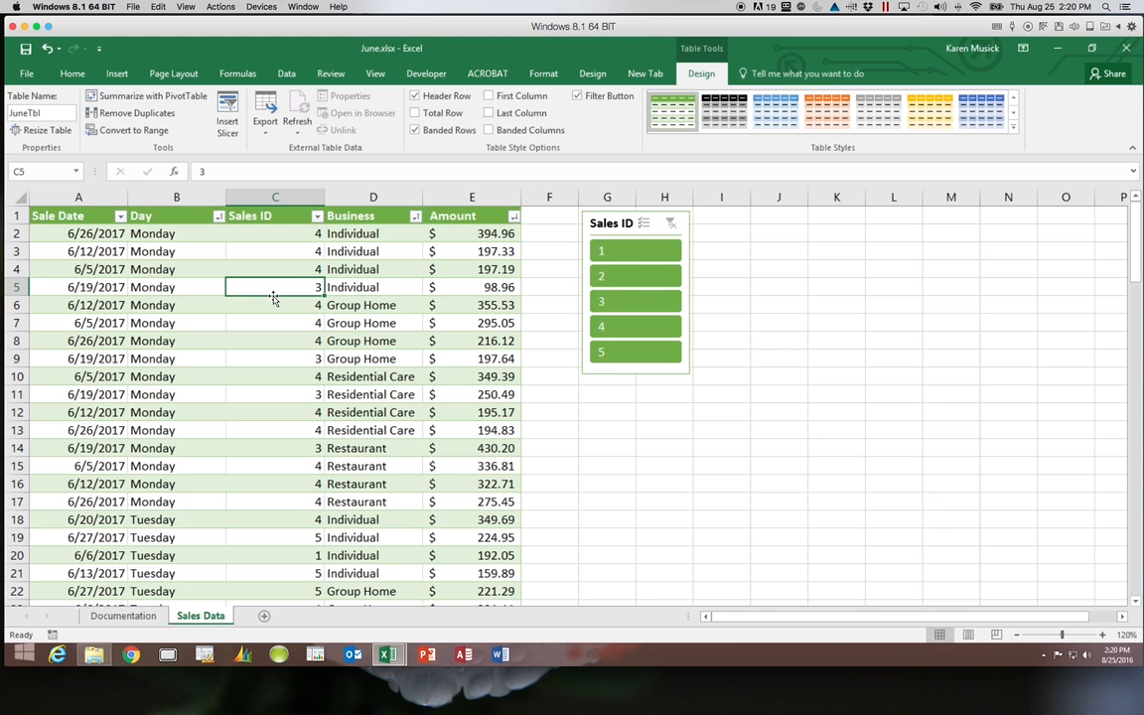
pyautogui.scroll(-2, 274, 298)
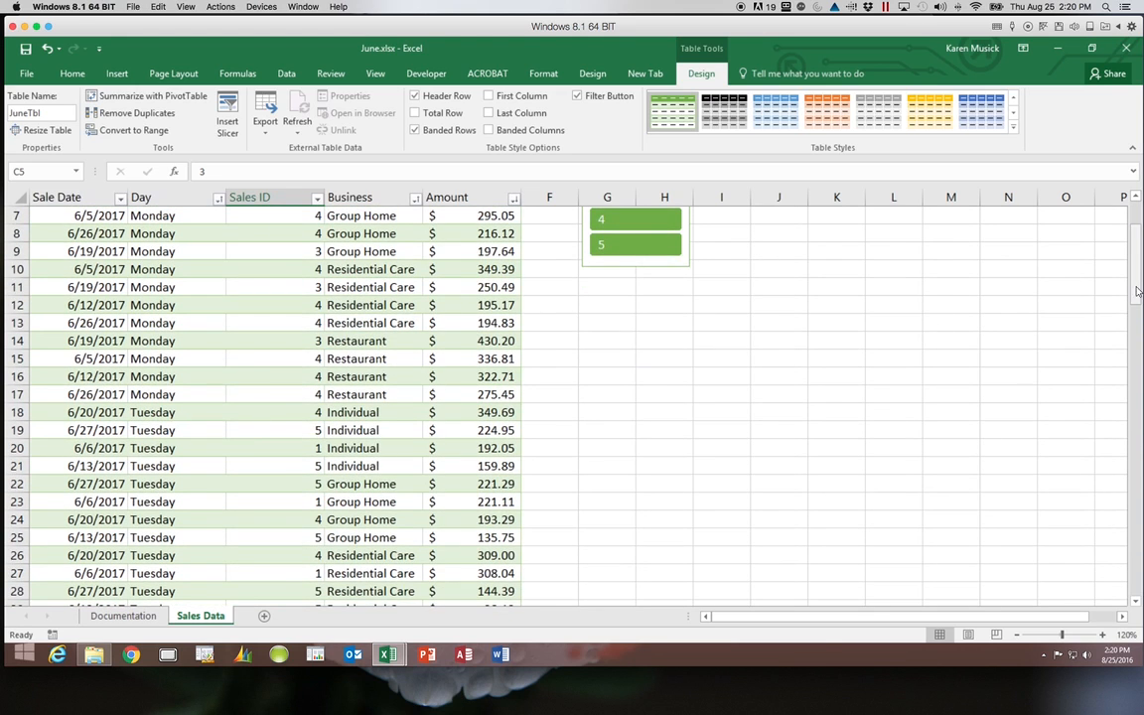
pyautogui.moveTo(1137, 290); pyautogui.dragTo(1132, 227)
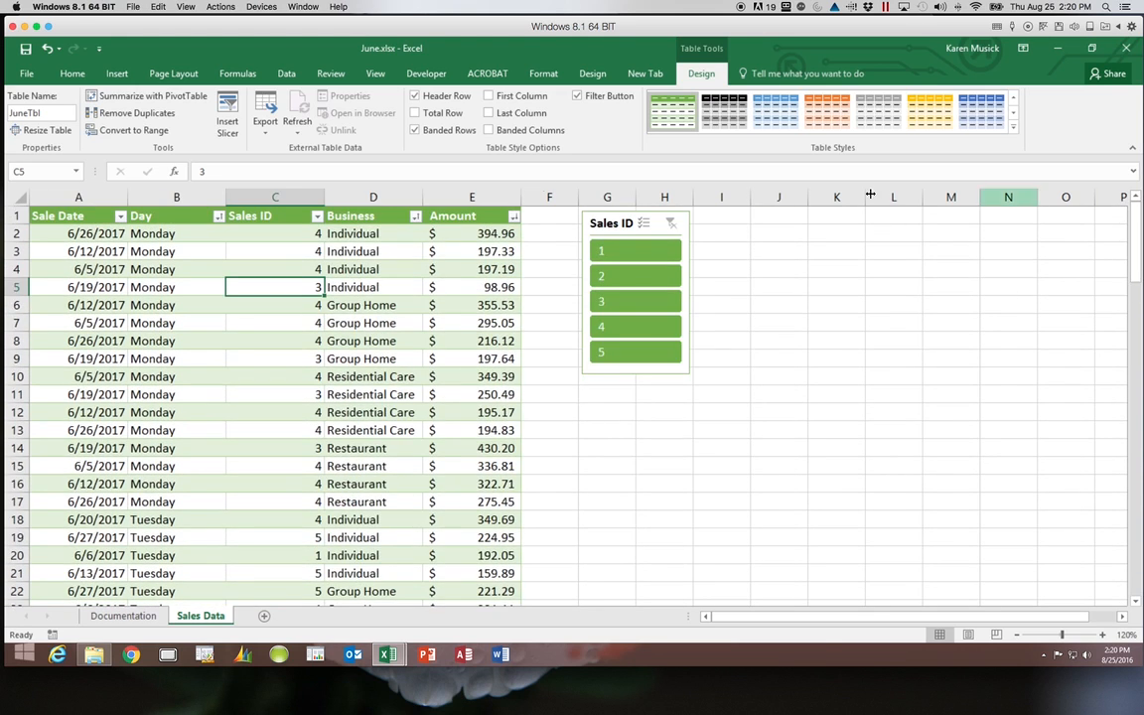
pyautogui.click(280, 77)
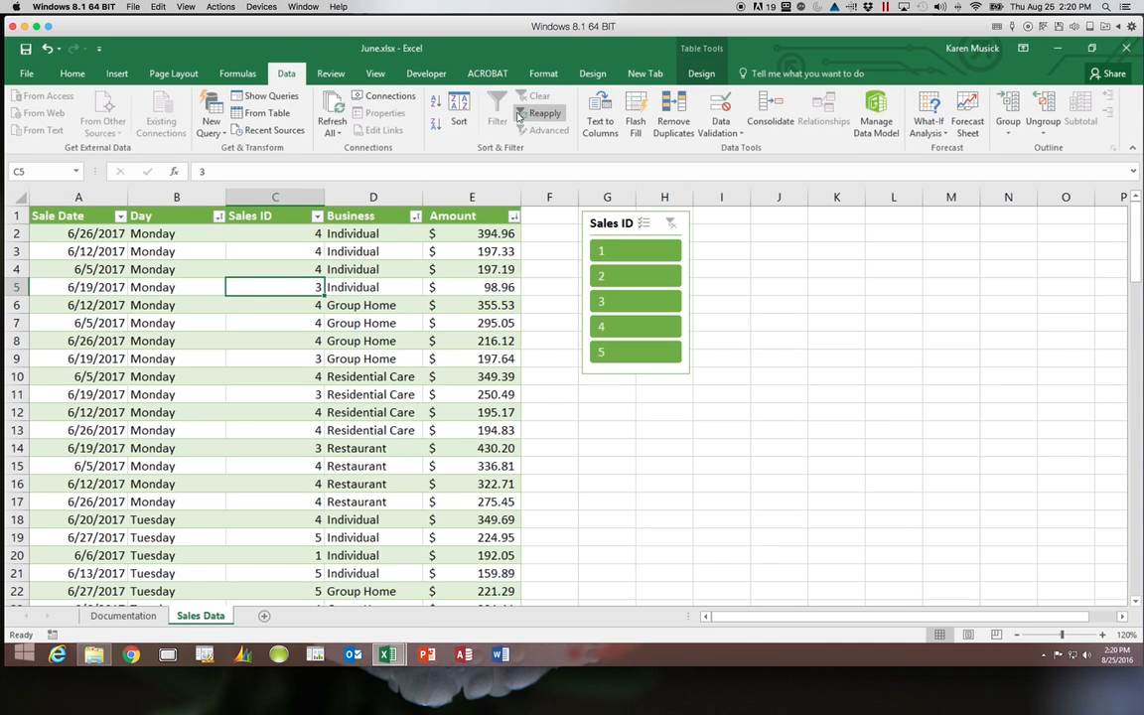